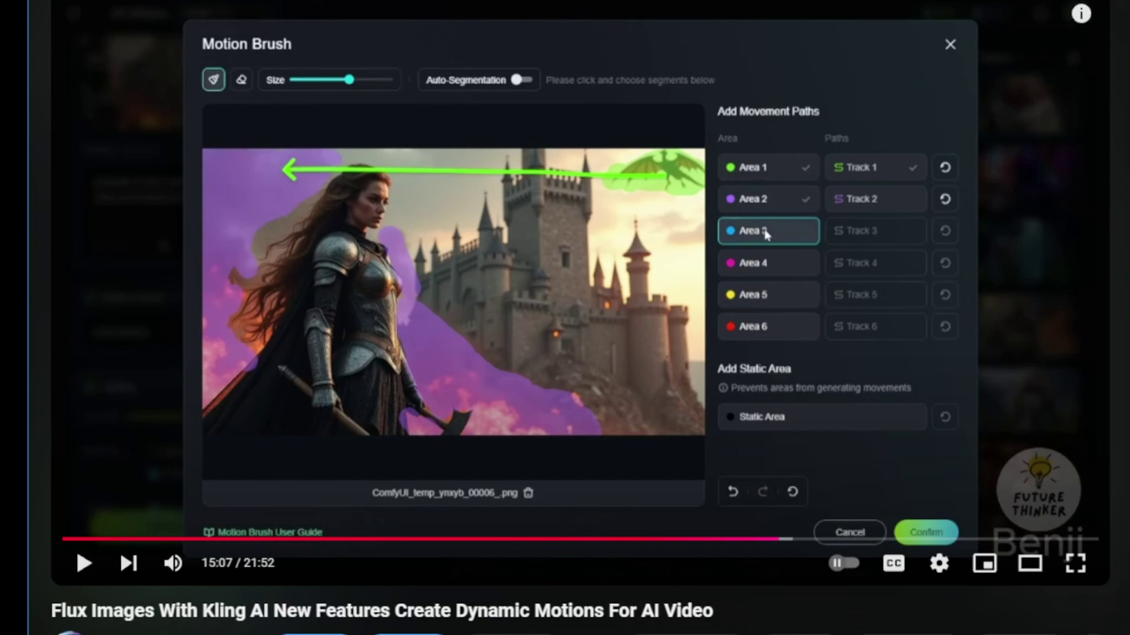
scroll(565, 318, "down", 2)
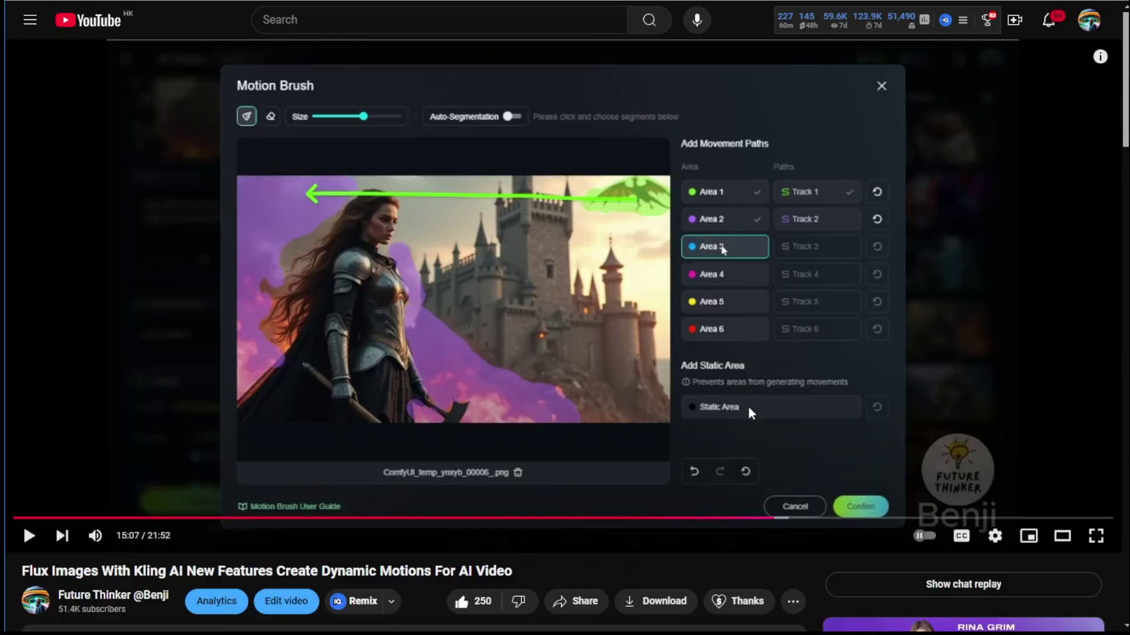
scroll(696, 514, "down", 1)
scroll(475, 500, "up", 1)
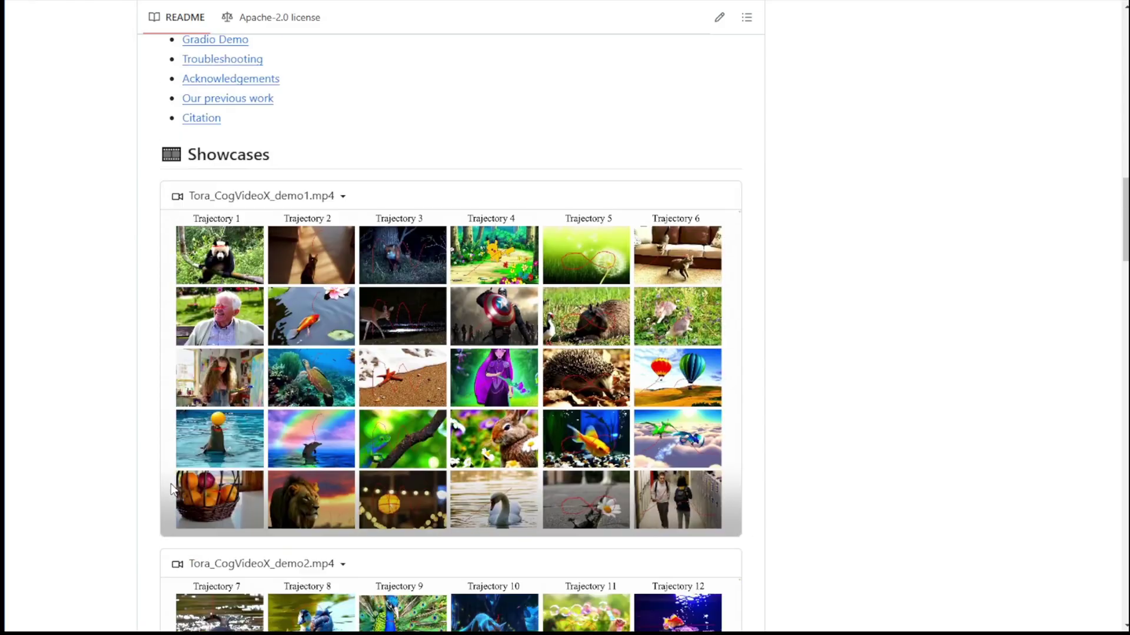
scroll(386, 16, "up", 2)
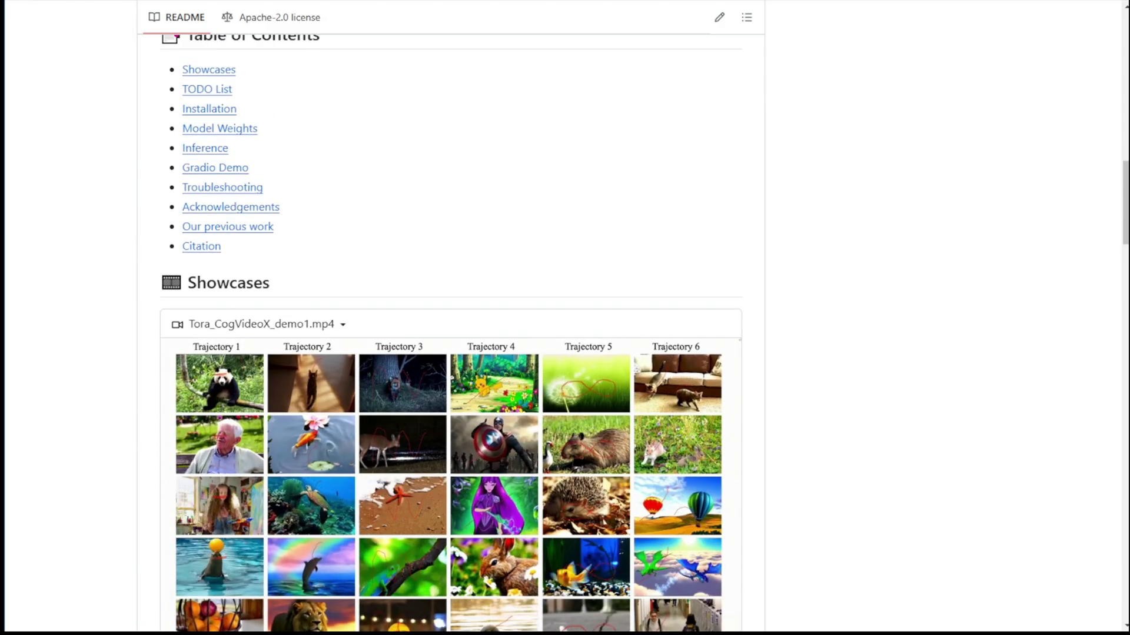
Examine the Tora repository README, covering the trajectory showcase videos and the abstract.
scroll(715, 394, "down", 2)
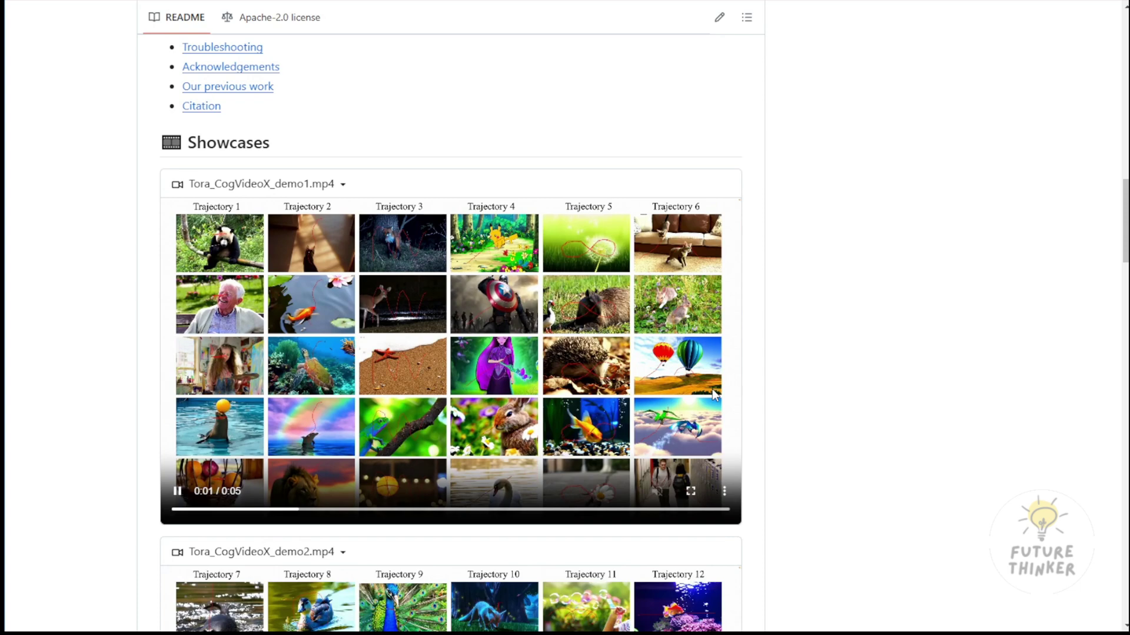
scroll(464, 363, "up", 15)
scroll(492, 383, "down", 2)
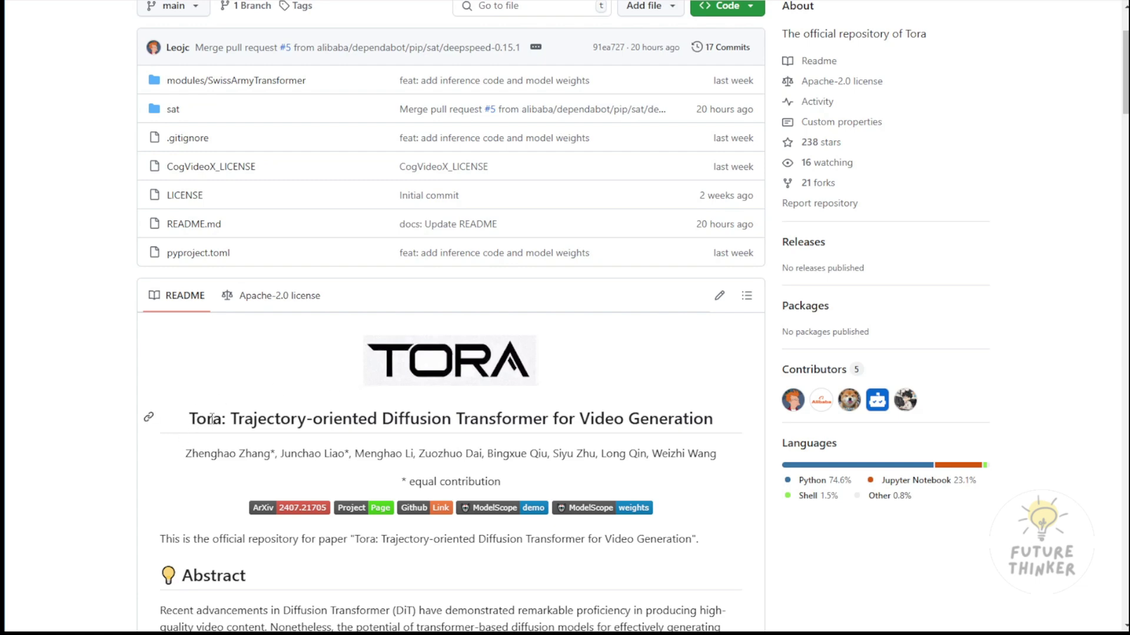
scroll(449, 376, "down", 5)
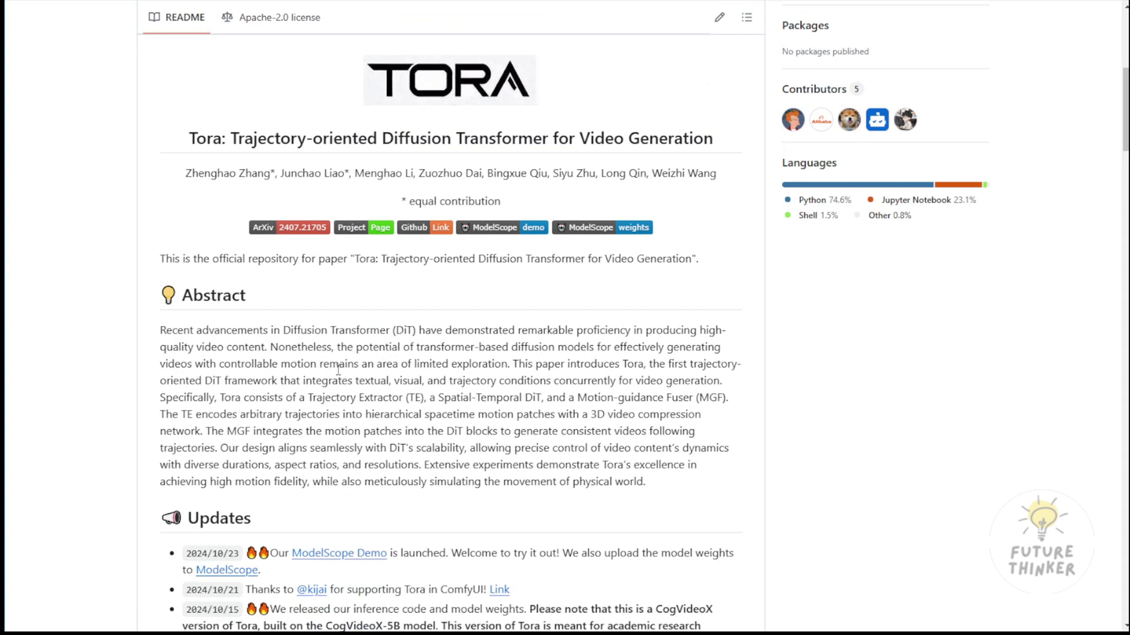
left_click_drag(394, 365, 490, 367)
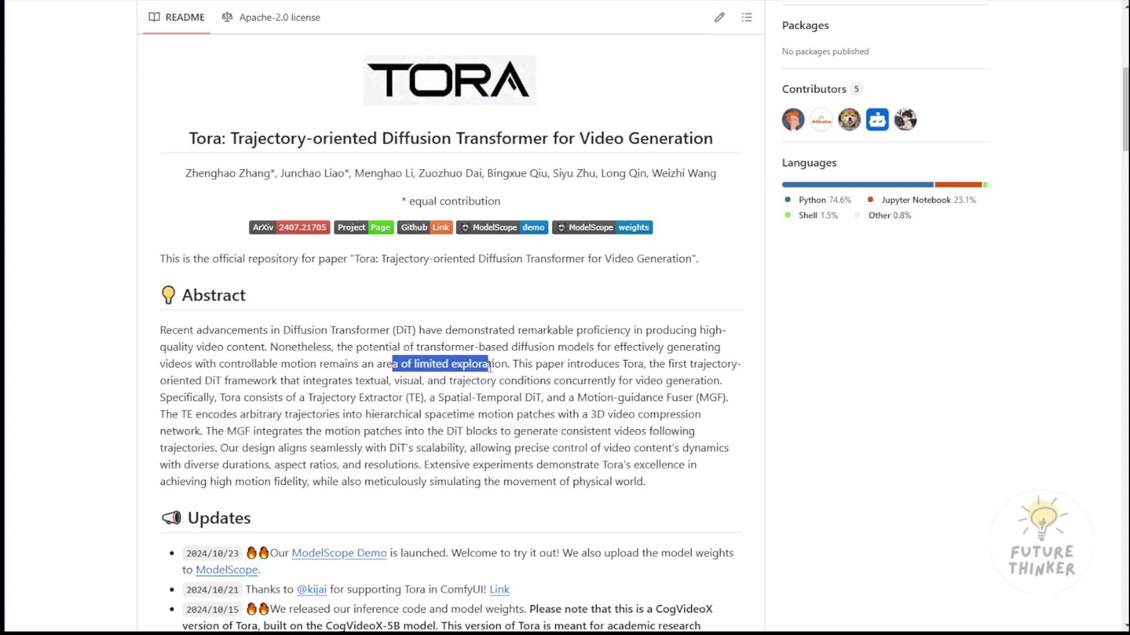
left_click(405, 347)
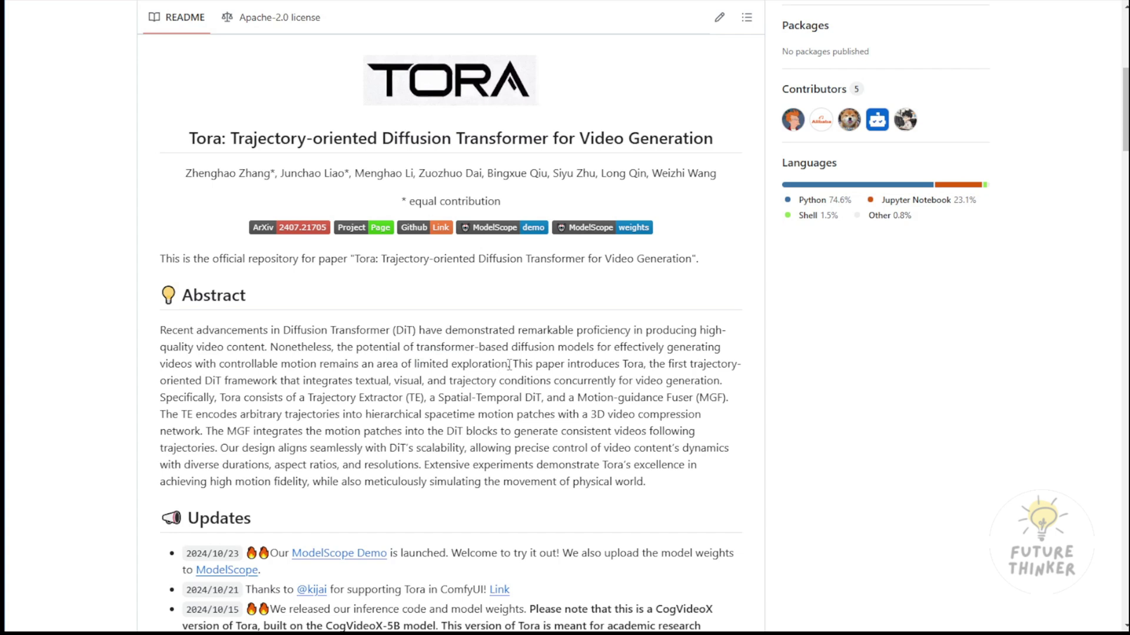
left_click_drag(501, 362, 301, 340)
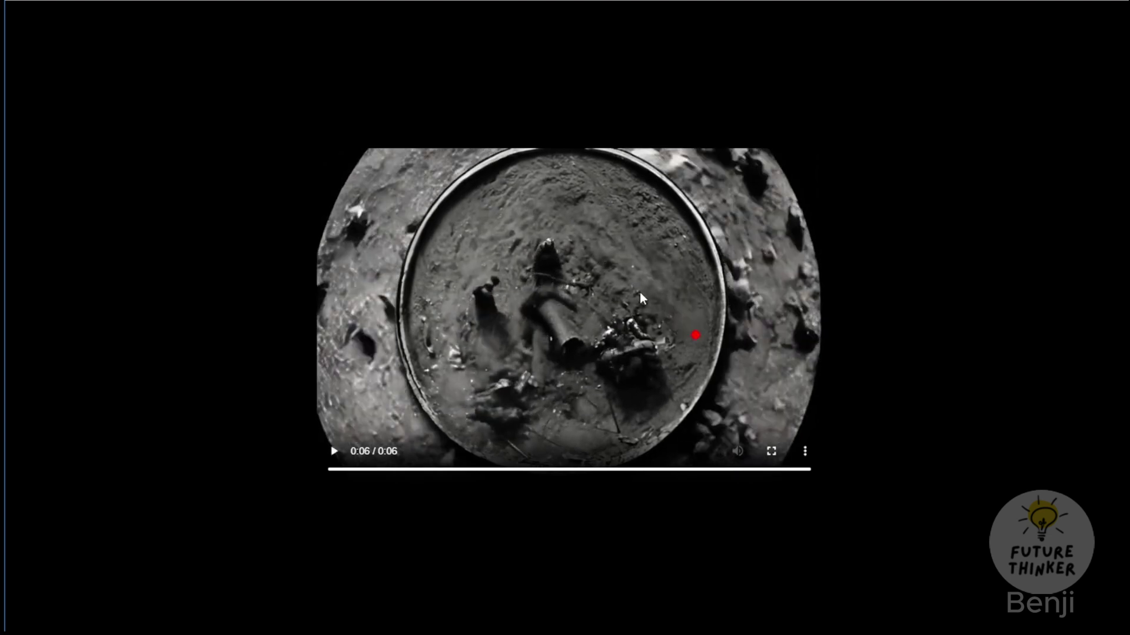
Play the black-and-white sample clip with the red trajectory dot and pause the purple-magic witch clip.
left_click(333, 452)
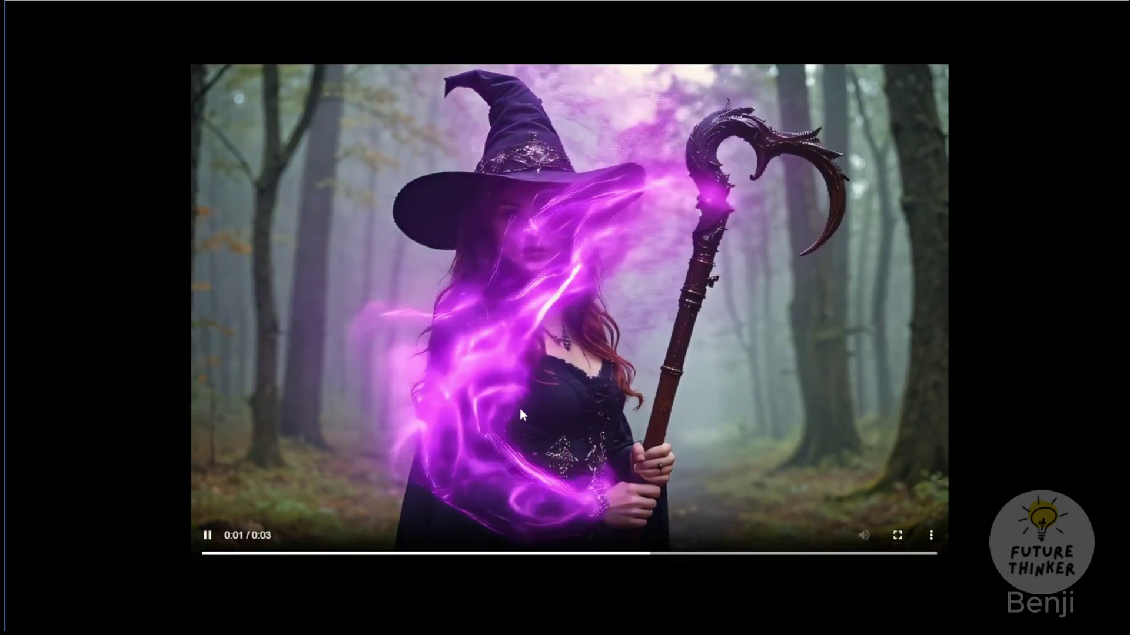
left_click(205, 540)
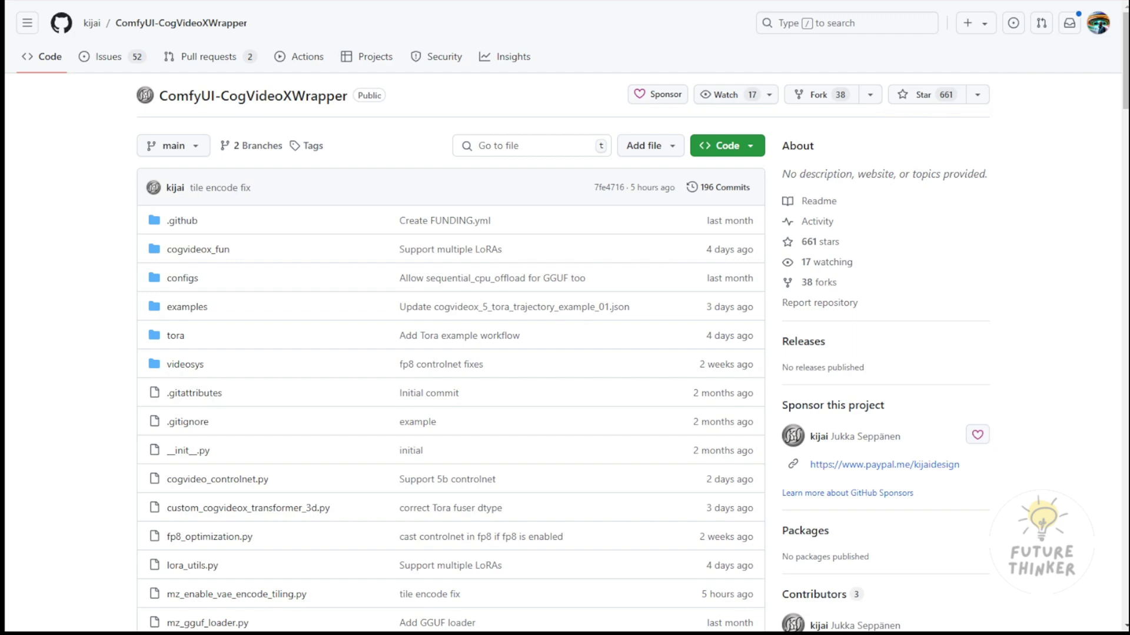
Look through the file list and the start of the README in the ComfyUI-CogVideoXWrapper repository.
scroll(412, 240, "down", 4)
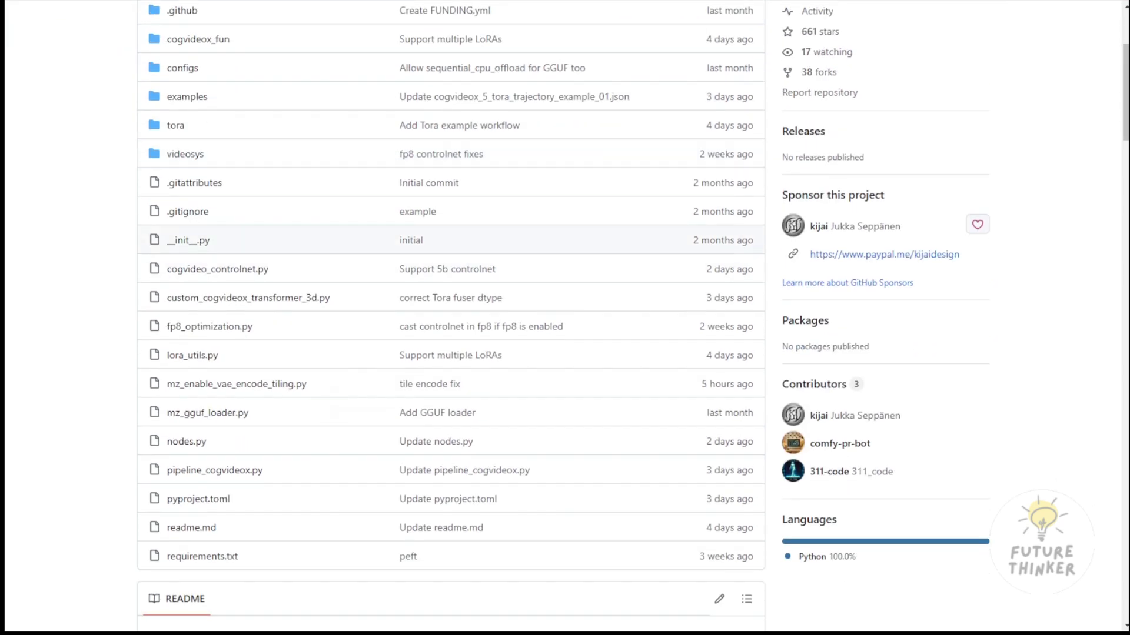
scroll(270, 70, "down", 3)
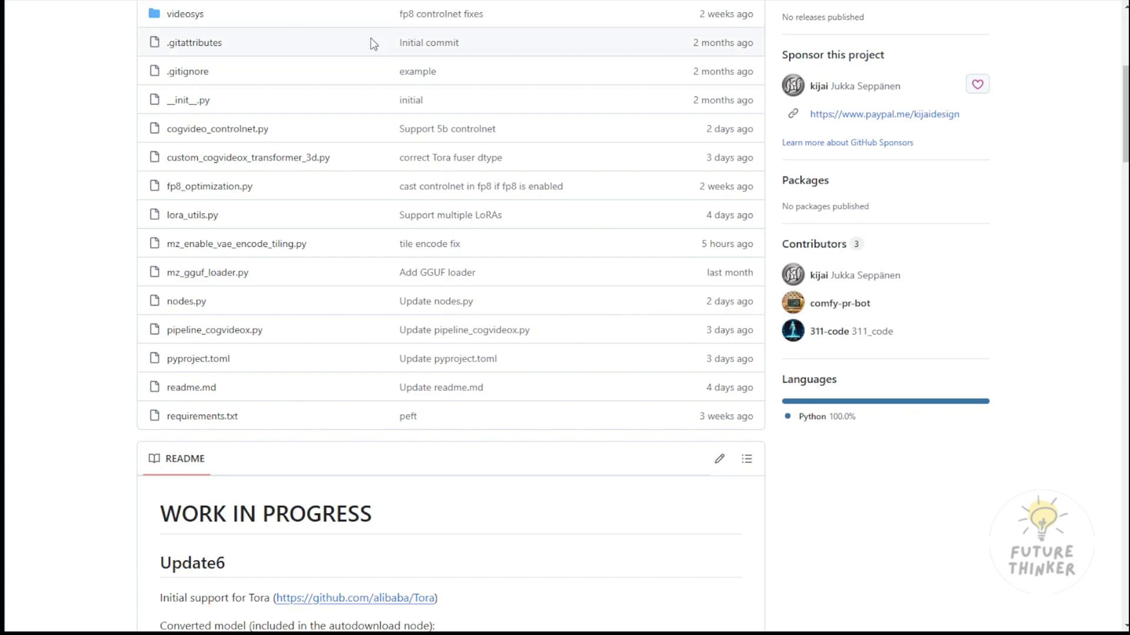
scroll(370, 43, "up", 6)
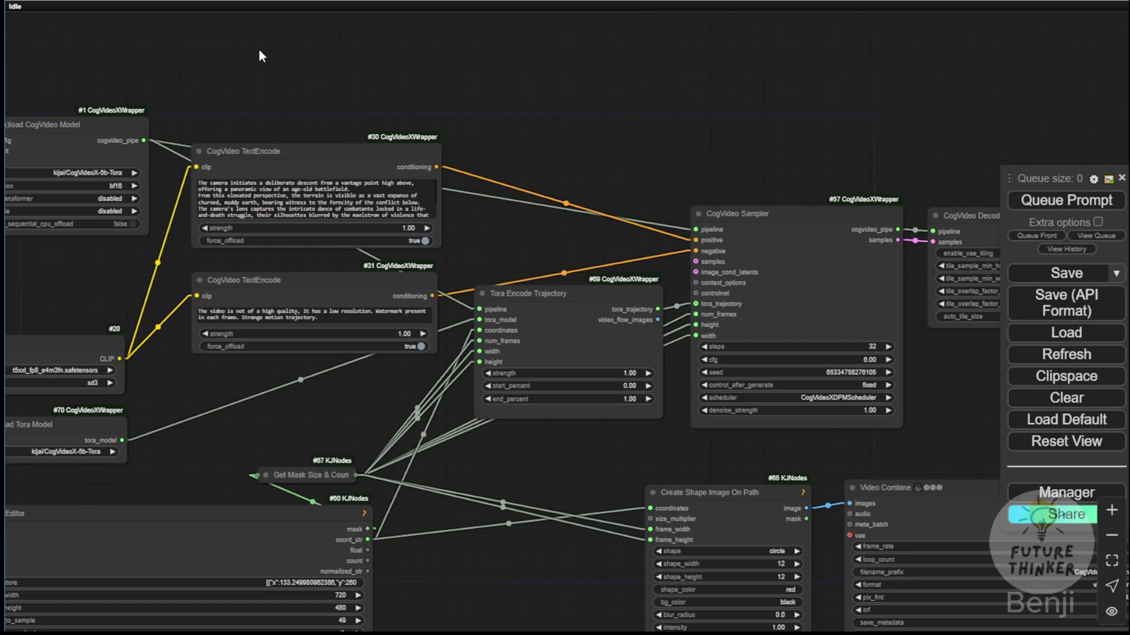
Enlarge the positive CogVideo TextEncode node to show its full prompt, and move the negative prompt node lower and make it narrower.
left_click_drag(262, 56, 495, 17)
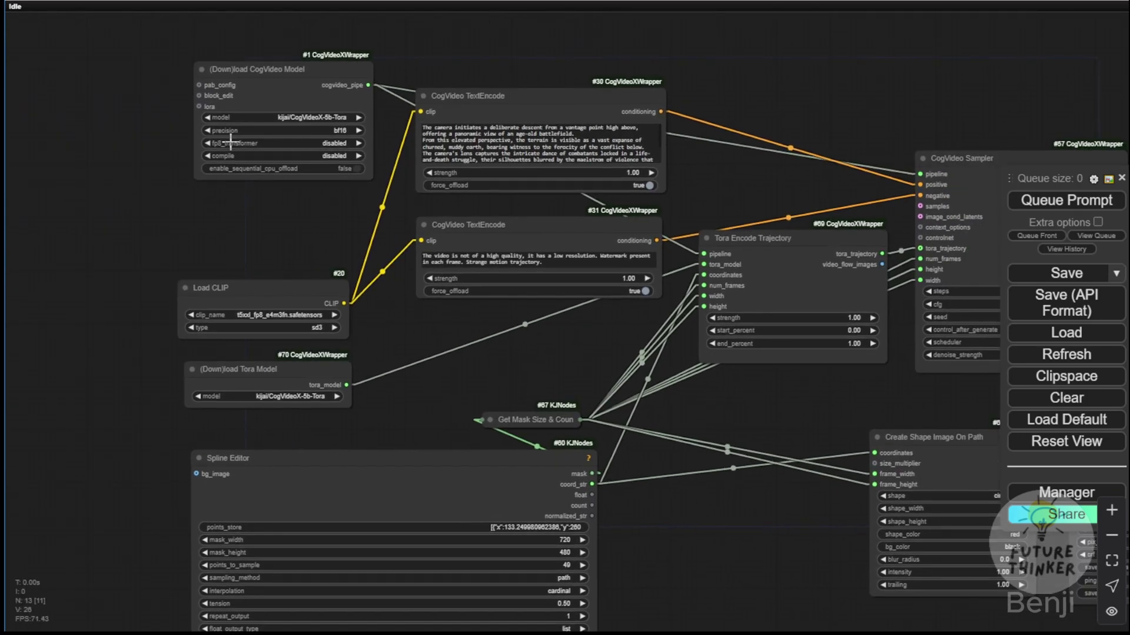
scroll(330, 347, "down", 1)
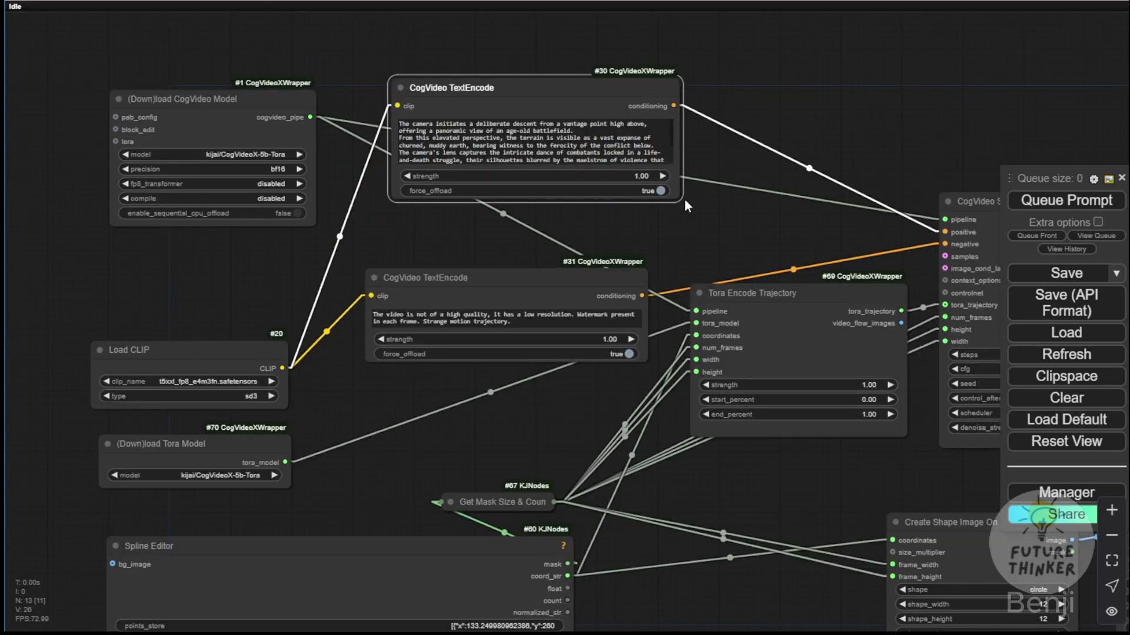
left_click_drag(675, 199, 701, 246)
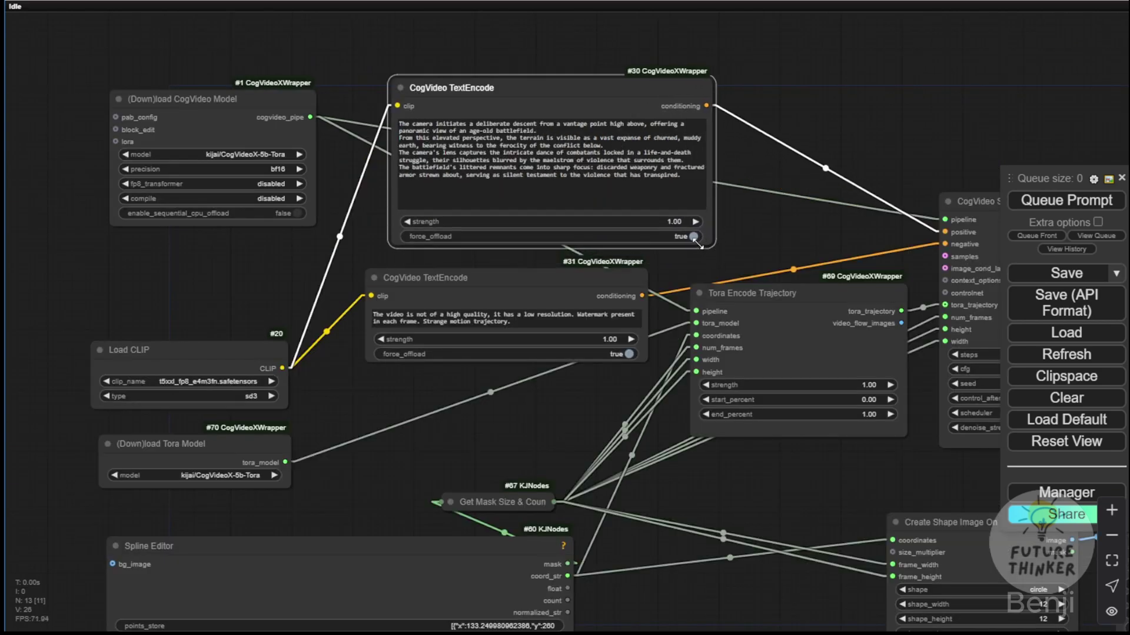
left_click_drag(506, 284, 489, 317)
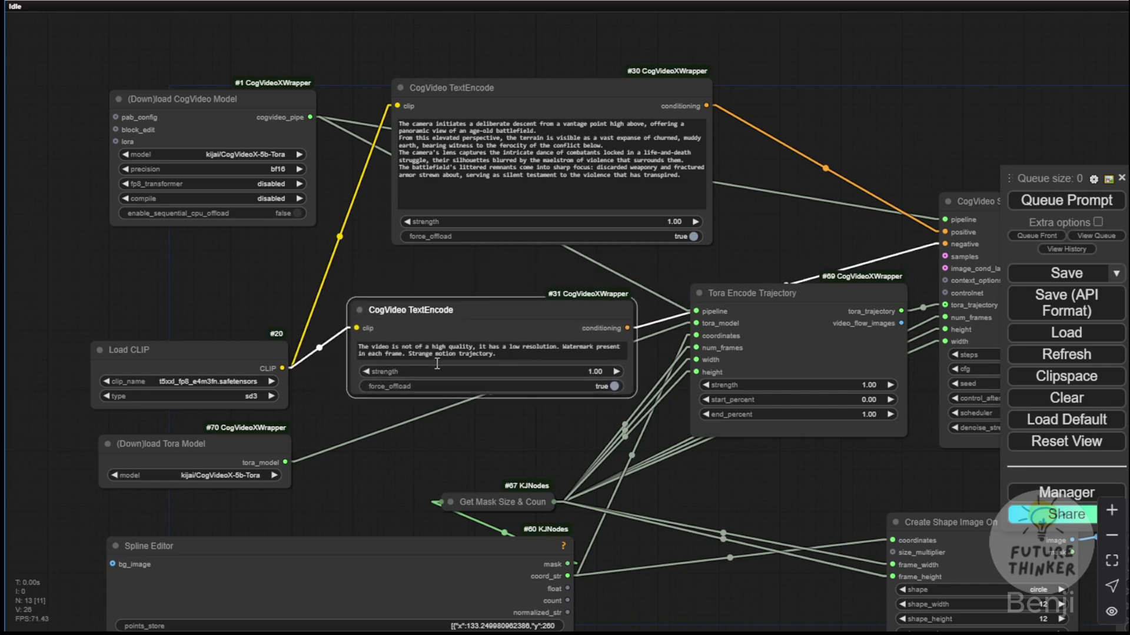
left_click_drag(631, 393, 603, 402)
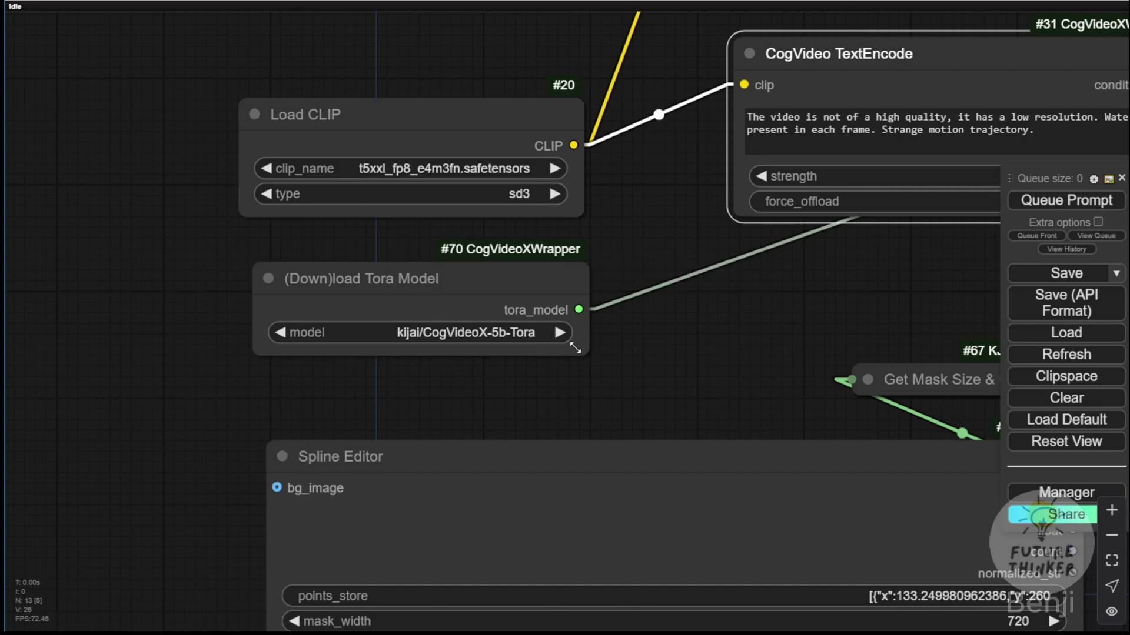
Reshape the Spline Editor path into a wave that starts at about x 44 near the left edge and rises toward the upper right.
scroll(647, 330, "down", 10)
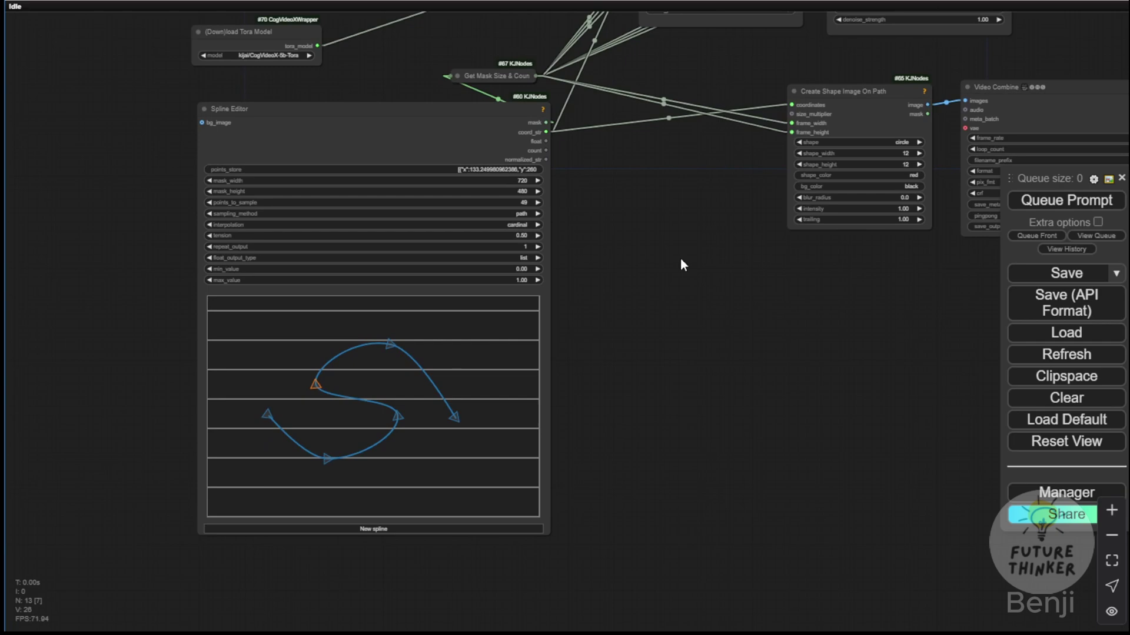
left_click_drag(689, 255, 578, 381)
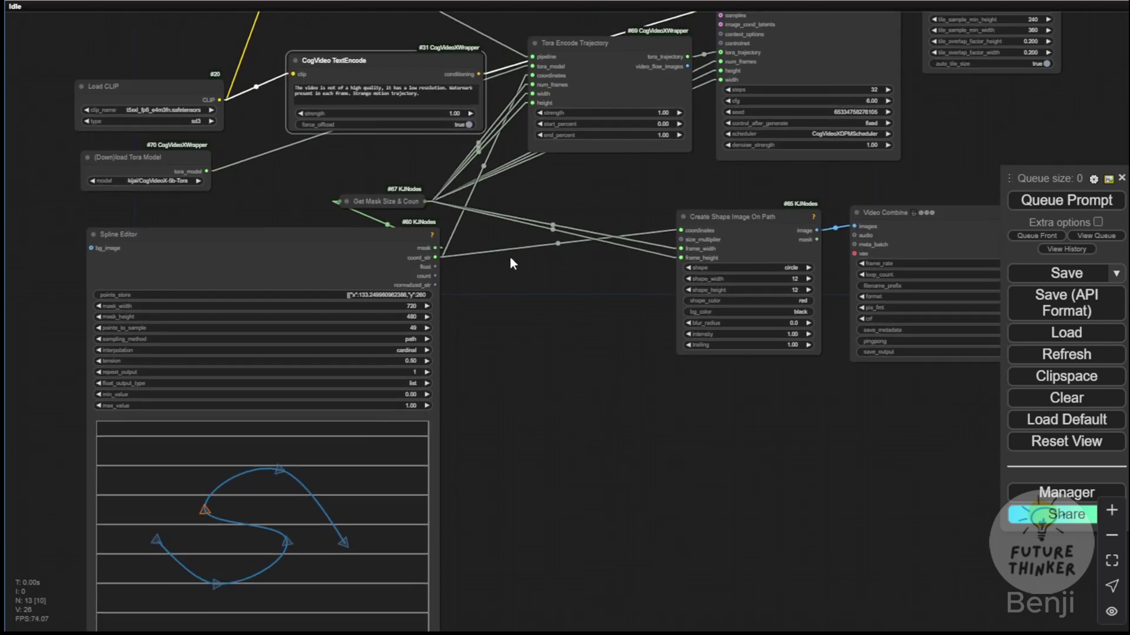
left_click_drag(543, 387, 672, 278)
scroll(247, 206, "up", 1)
scroll(246, 212, "up", 1)
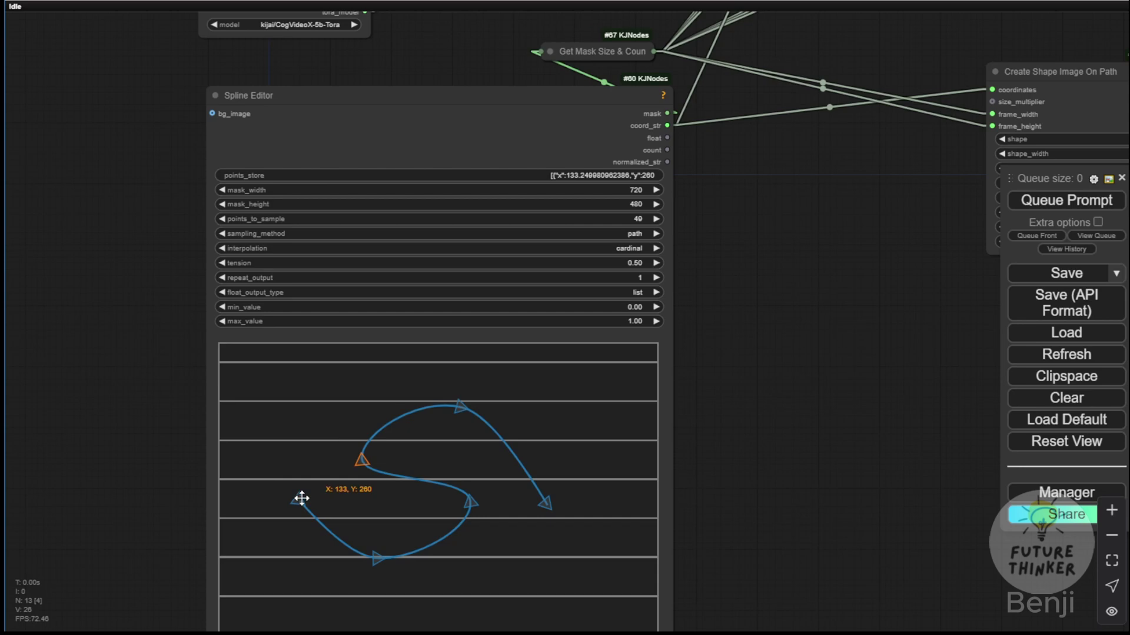
left_click_drag(300, 499, 266, 539)
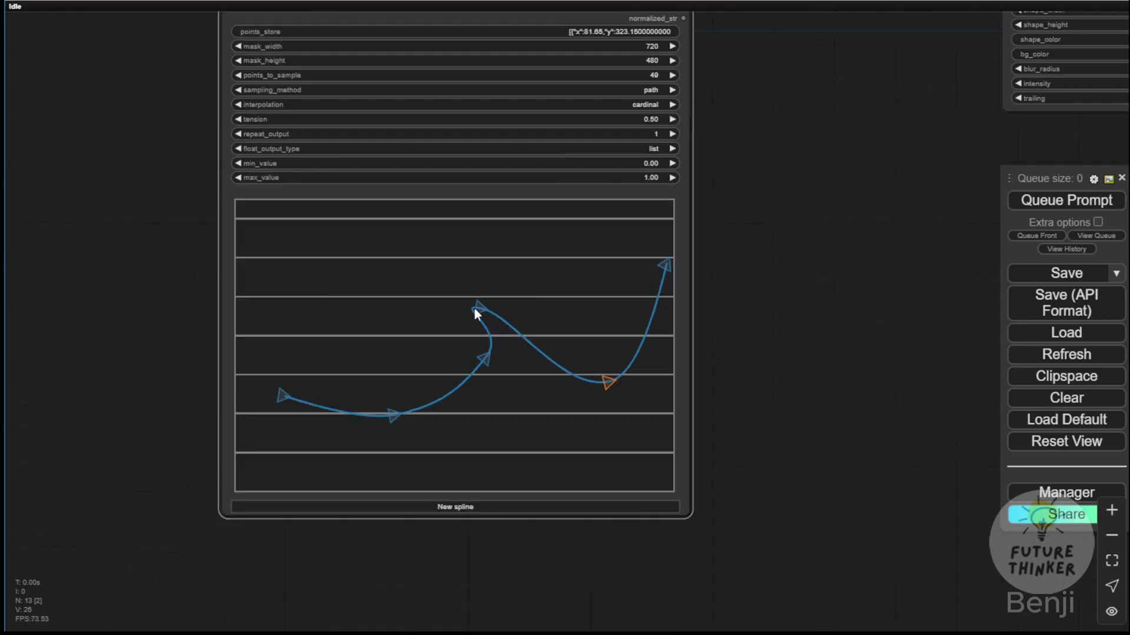
left_click_drag(477, 310, 411, 411)
left_click(609, 381, "shift")
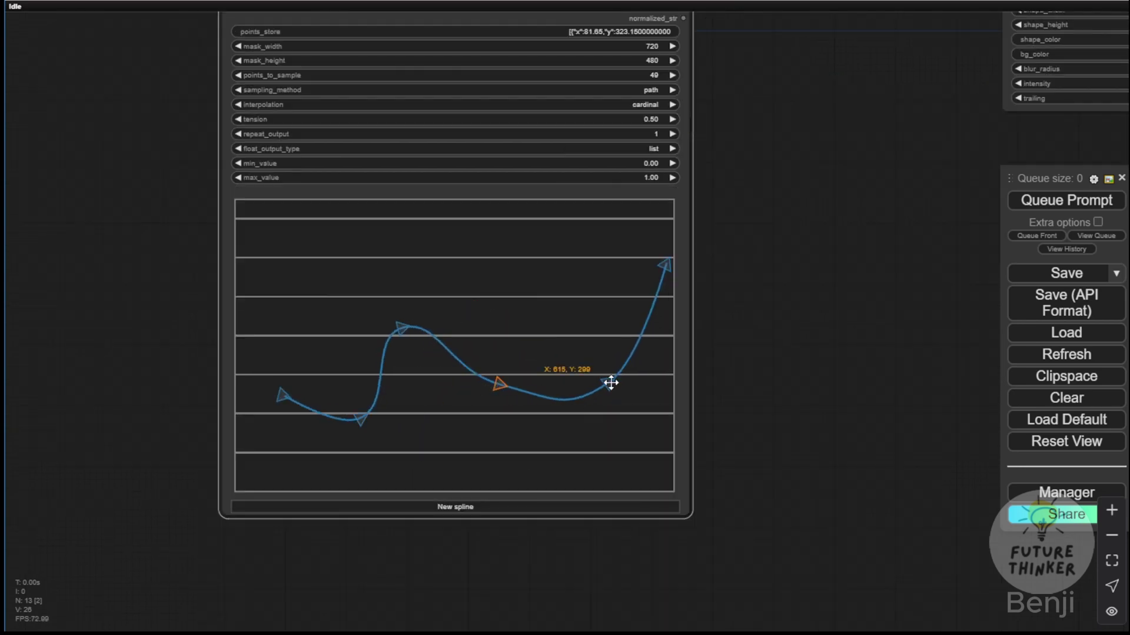
left_click_drag(608, 381, 607, 366)
left_click_drag(276, 399, 259, 387)
Move the Tora Encode Trajectory node slightly left, away from the CogVideo Sampler node.
scroll(777, 303, "down", 6)
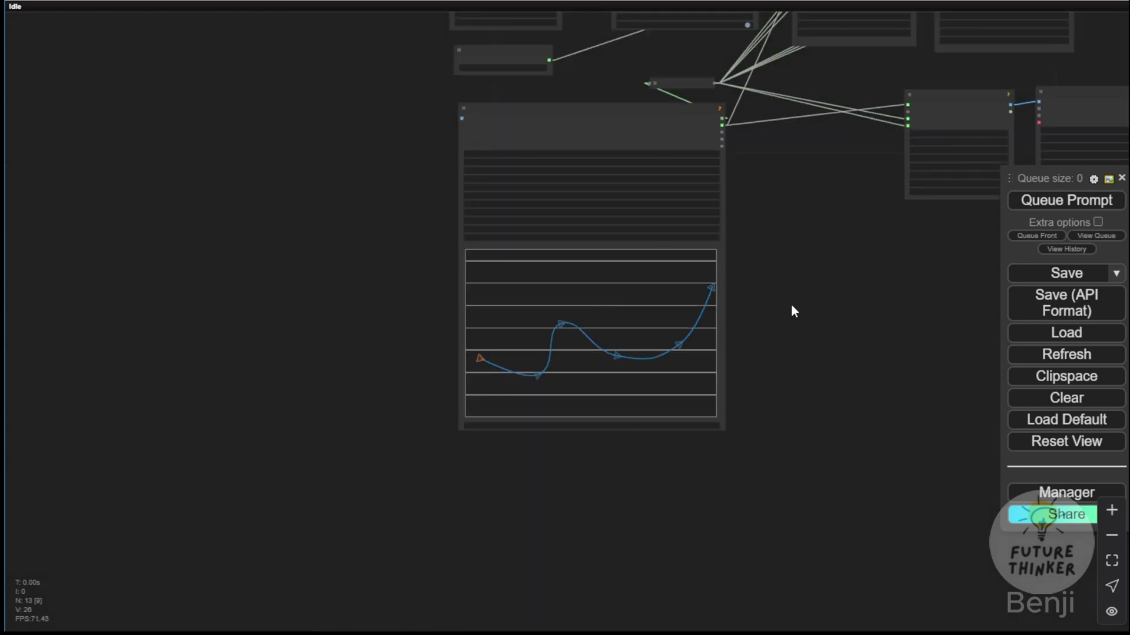
scroll(430, 417, "up", 6)
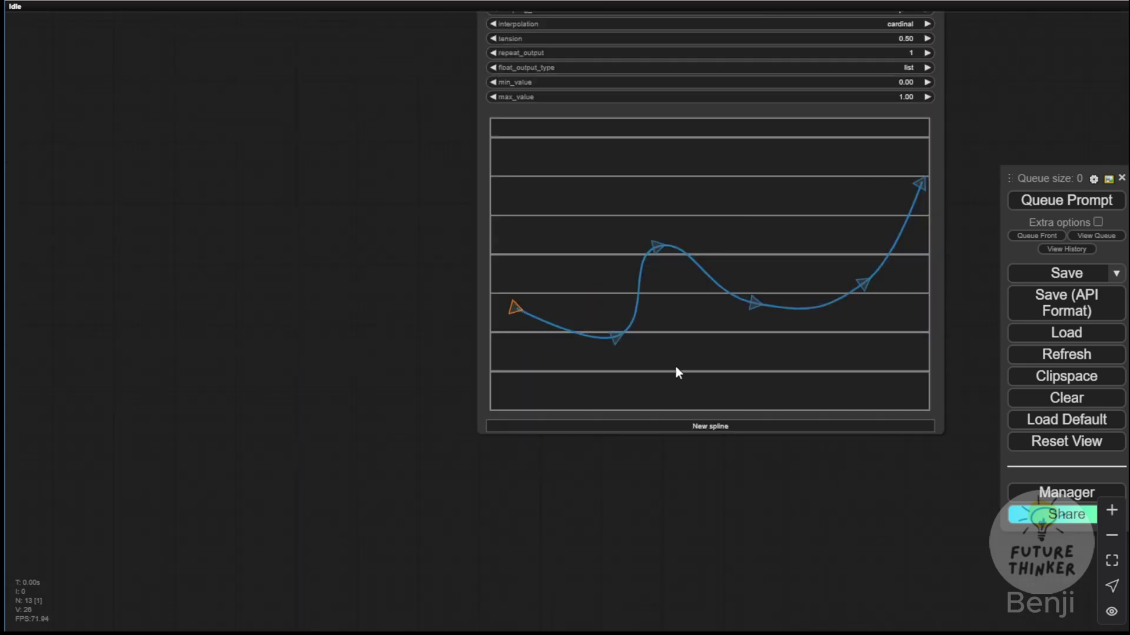
scroll(722, 485, "down", 4)
left_click_drag(929, 299, 676, 425)
left_click_drag(718, 381, 556, 471)
left_click_drag(559, 91, 638, 217)
scroll(638, 217, "up", 4)
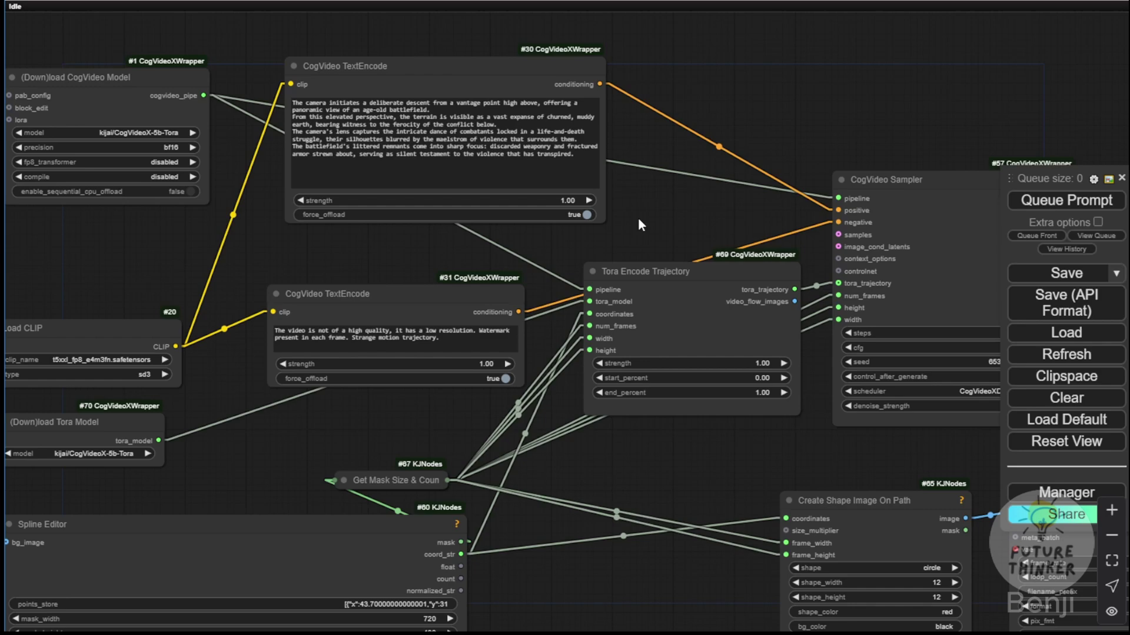
scroll(633, 238, "up", 3)
left_click_drag(732, 215, 539, 143)
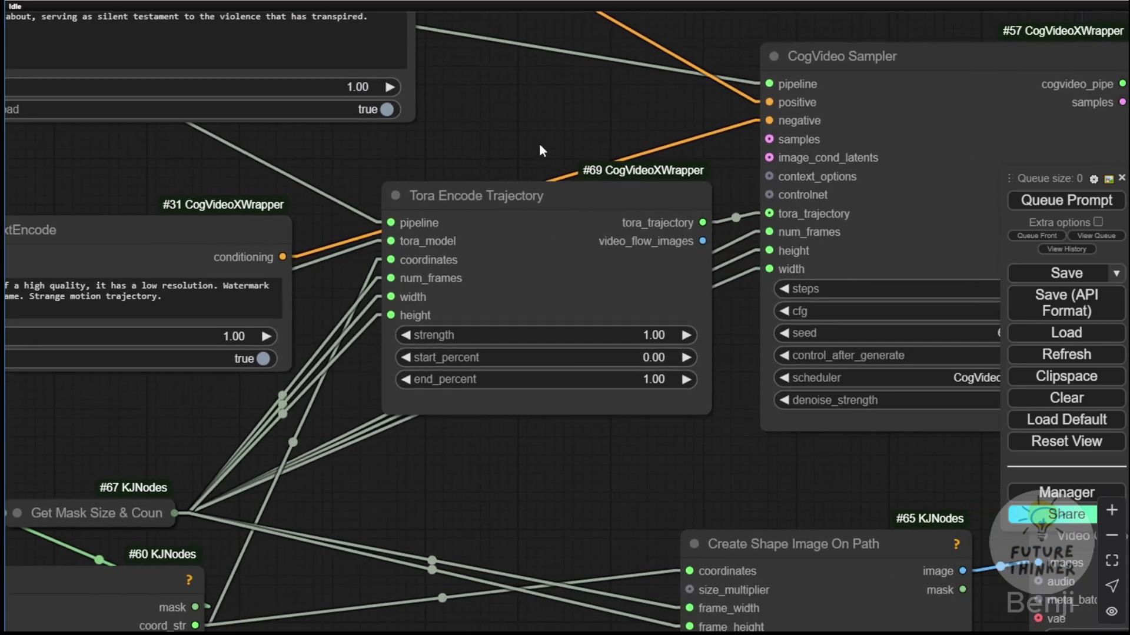
left_click_drag(514, 195, 496, 188)
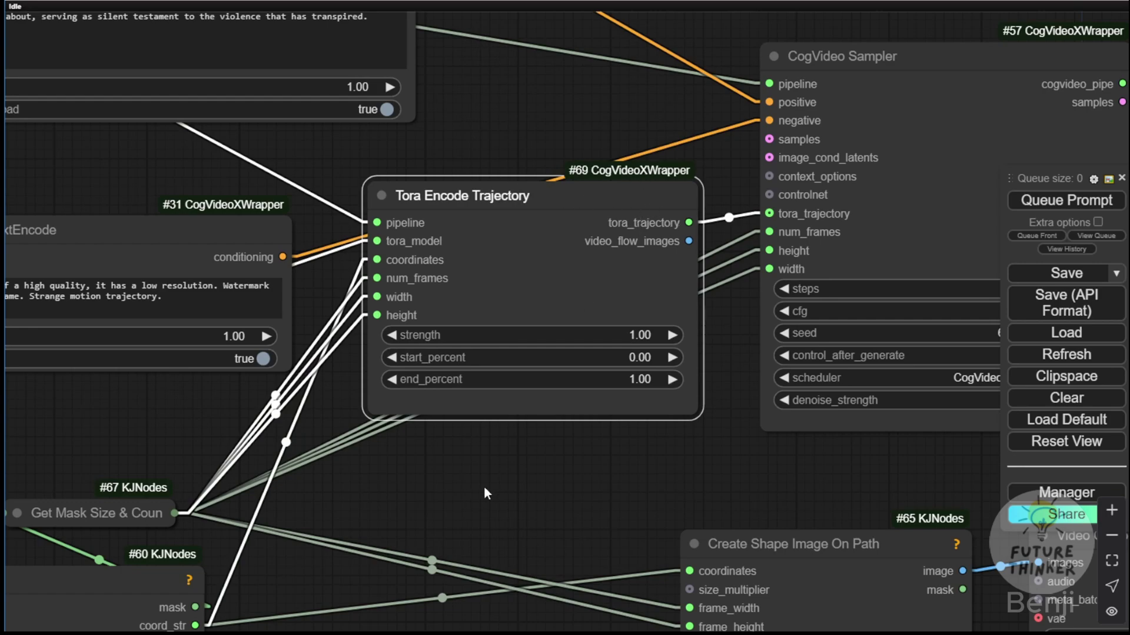
Examine the CogVideo Sampler settings, the prompts and the spline path, and compare the trajectory preview with the generated vehicle video.
left_click_drag(456, 510, 337, 434)
scroll(631, 362, "down", 4)
scroll(554, 253, "up", 4)
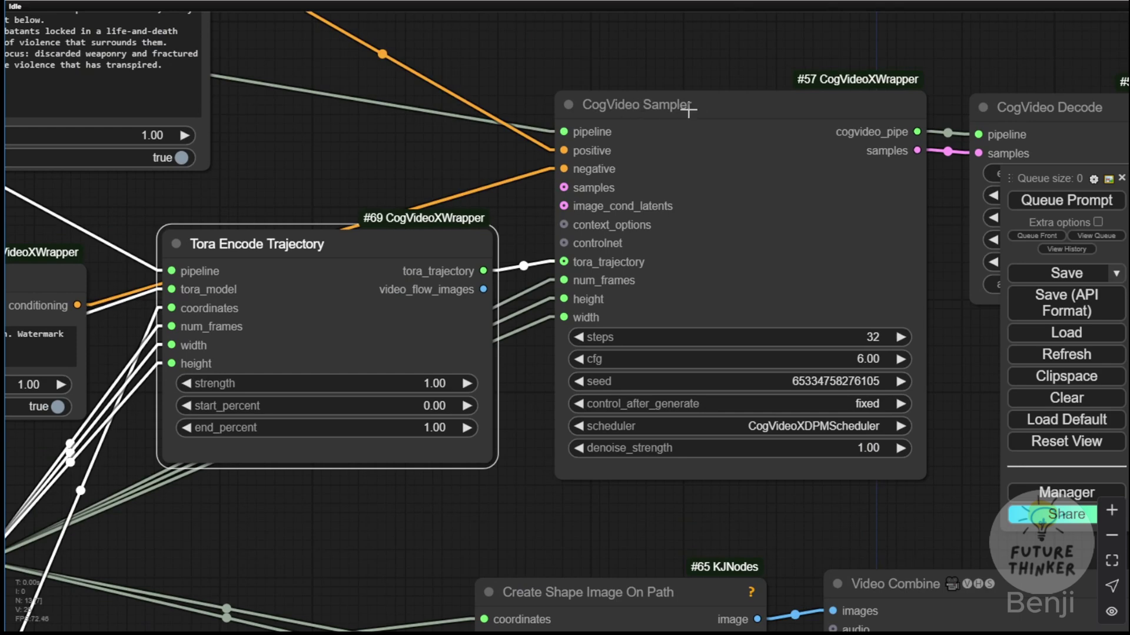
left_click_drag(529, 224, 603, 231)
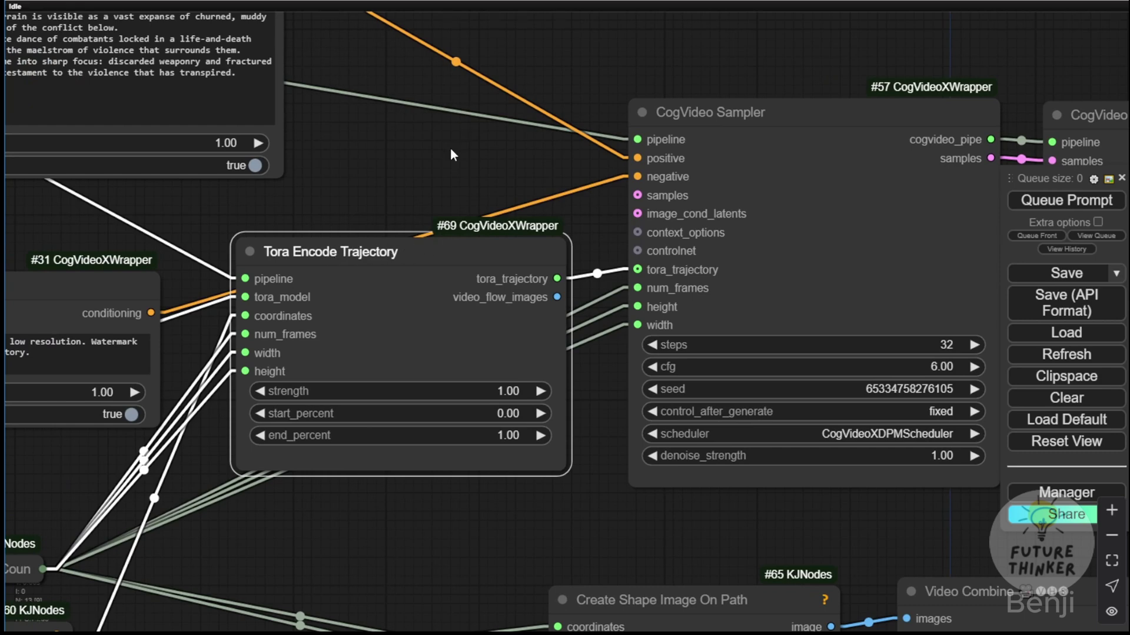
left_click_drag(450, 147, 681, 278)
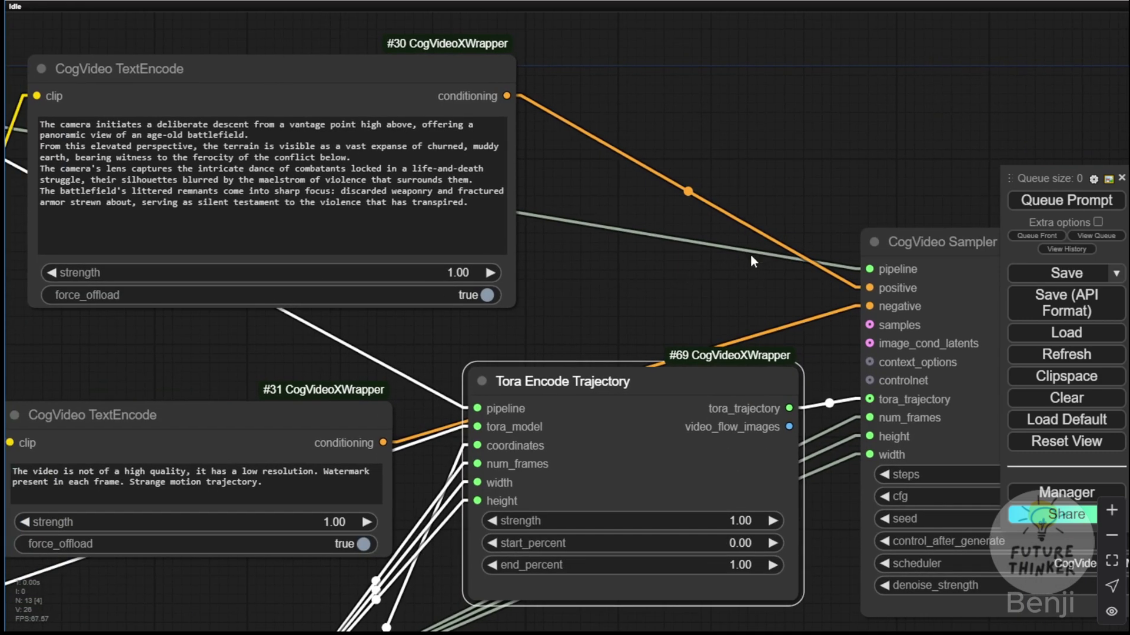
left_click_drag(306, 413, 335, 349)
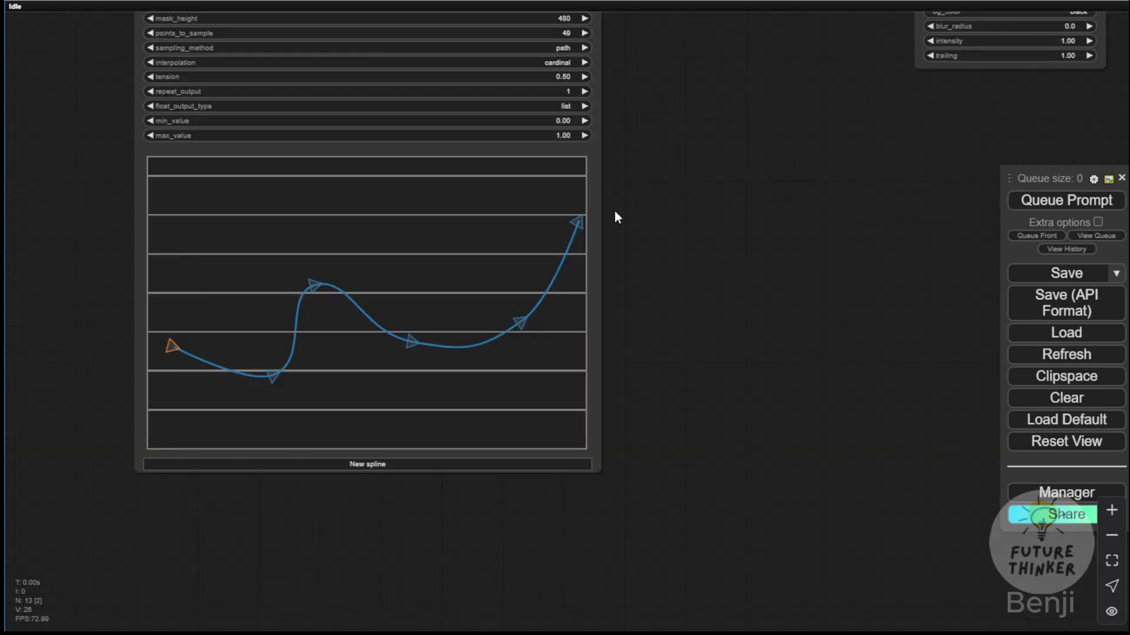
left_click_drag(750, 128, 486, 437)
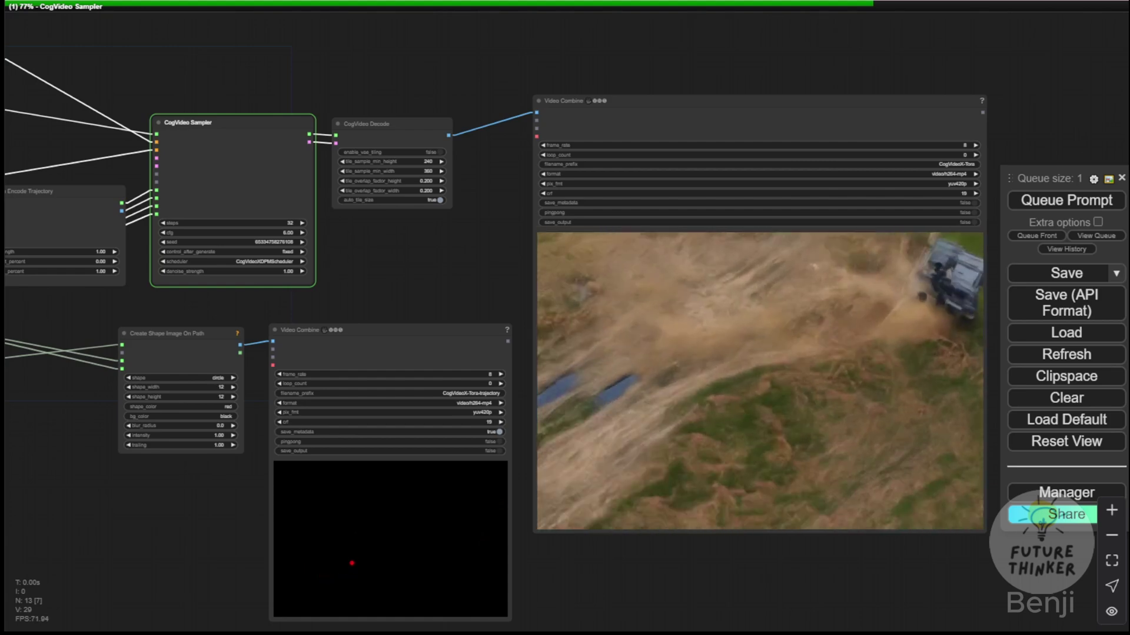
left_click_drag(455, 428, 459, 428)
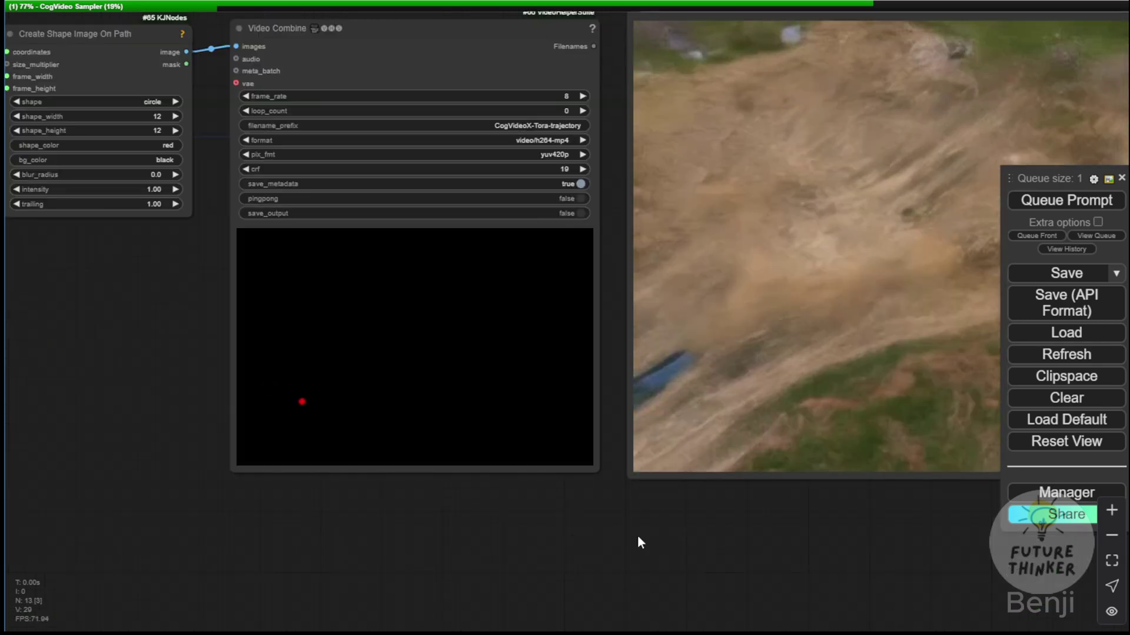
scroll(528, 490, "down", 6)
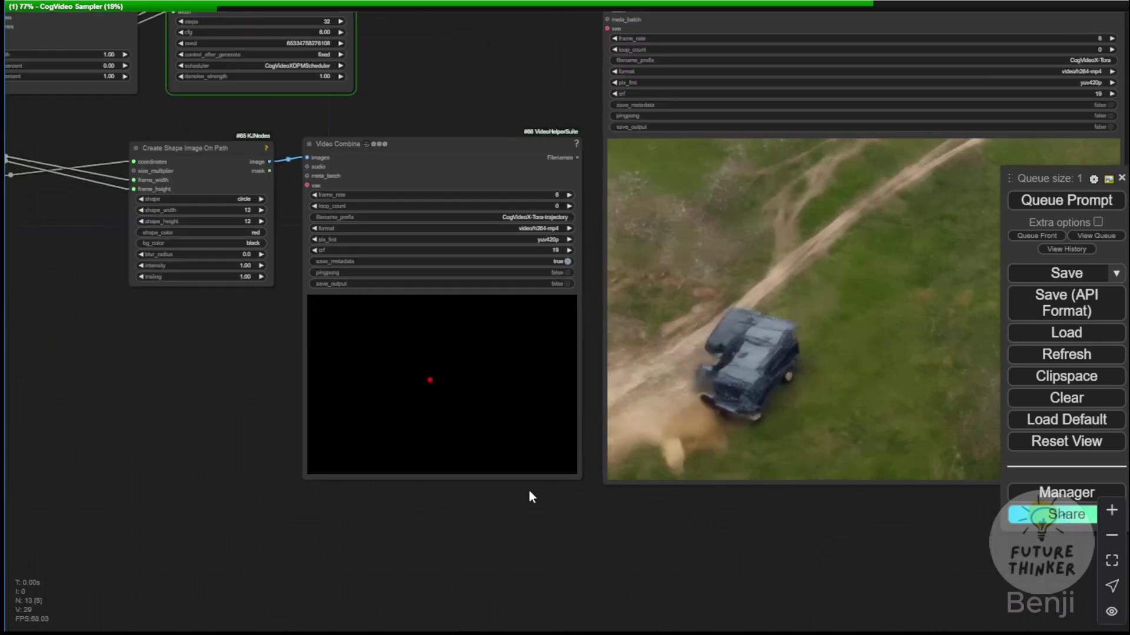
Move the (Down)load Tora Model node slightly right, keeping it below the Load CLIP node.
left_click_drag(439, 181, 570, 222)
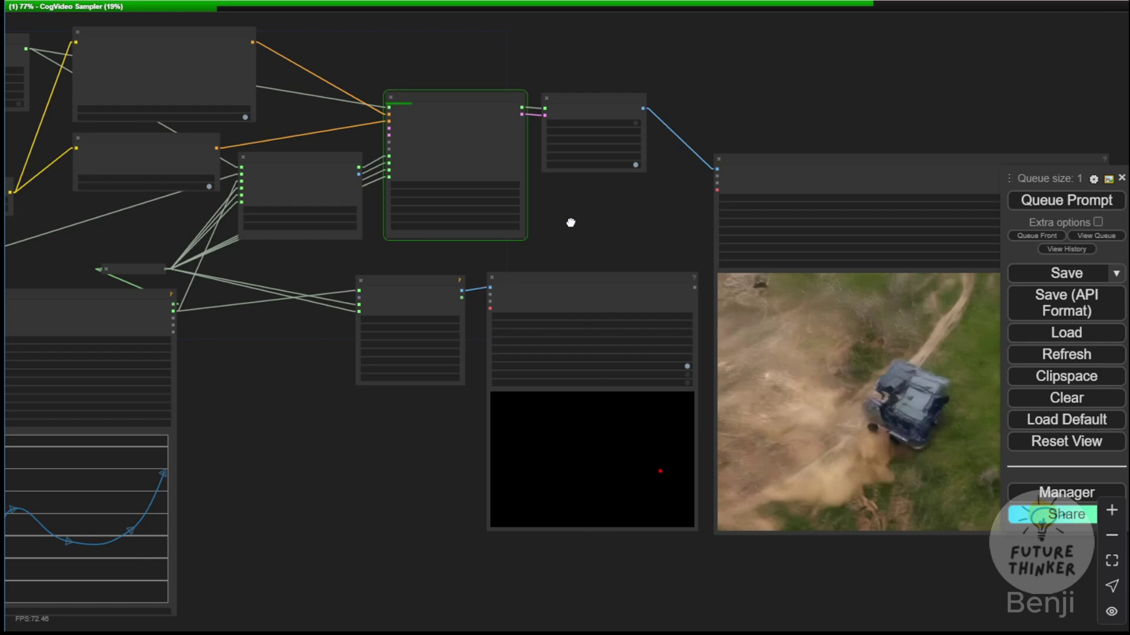
scroll(556, 203, "up", 4)
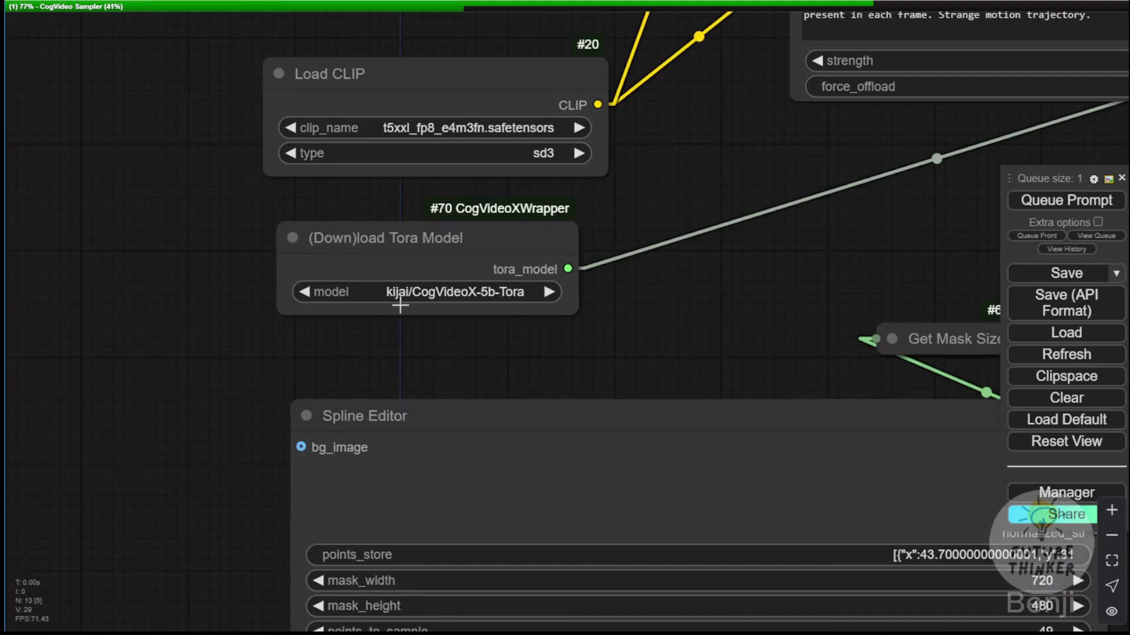
scroll(399, 300, "up", 3)
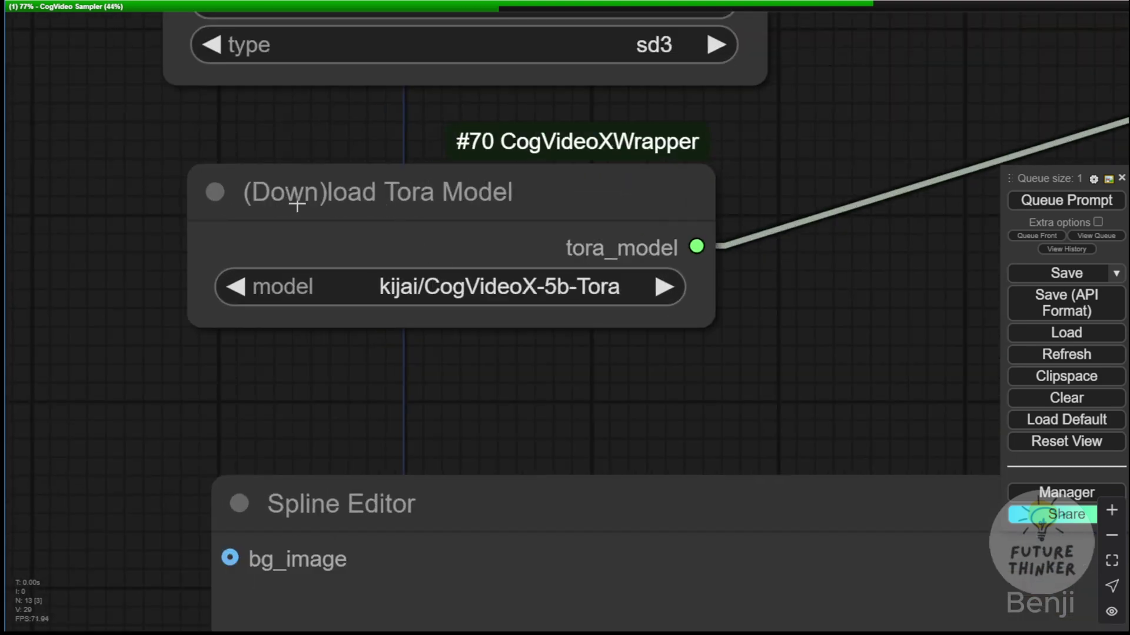
left_click_drag(437, 195, 496, 200)
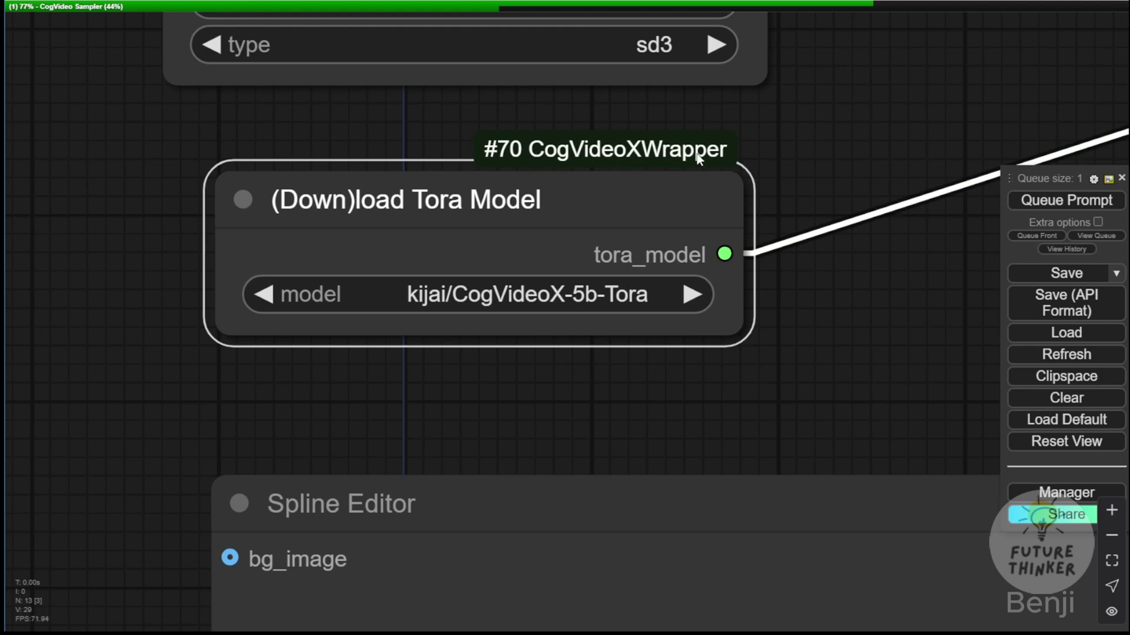
Examine the model selections in the (Down)load Tora Model and (Down)load CogVideo Model nodes, including the precision and offload settings.
left_click(500, 296)
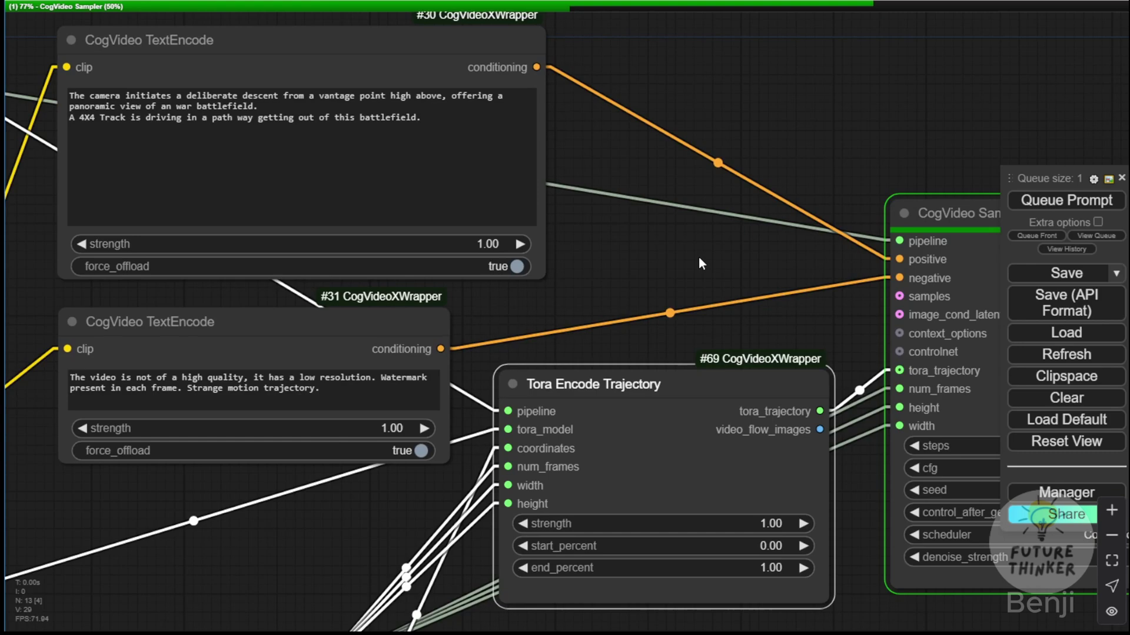
scroll(698, 257, "down", 2)
left_click_drag(650, 252, 1083, 287)
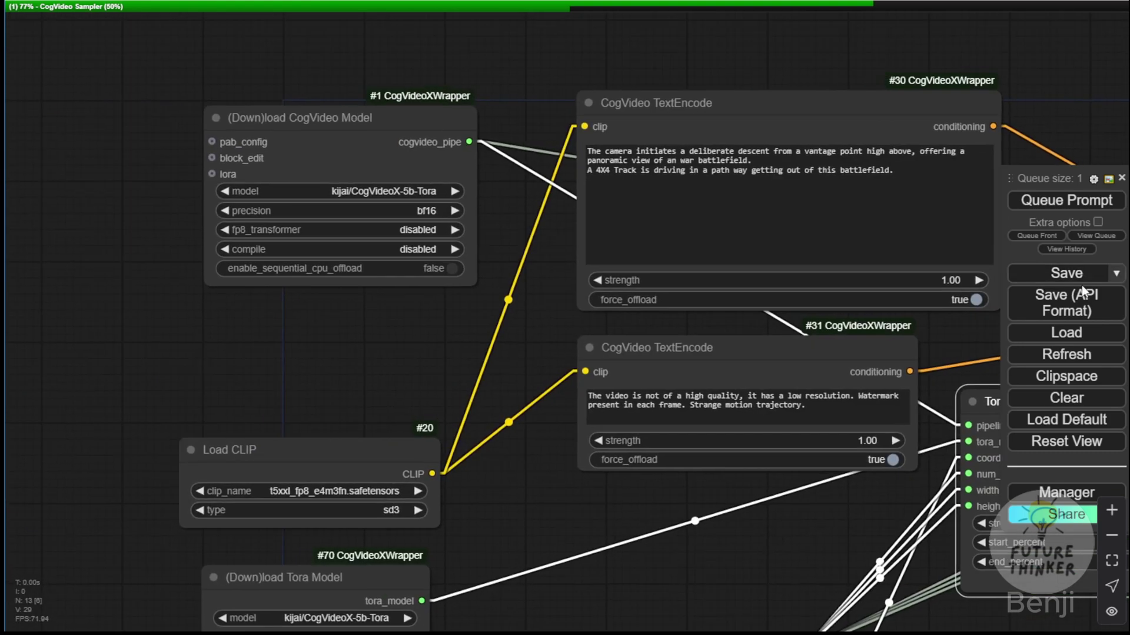
scroll(335, 170, "up", 3)
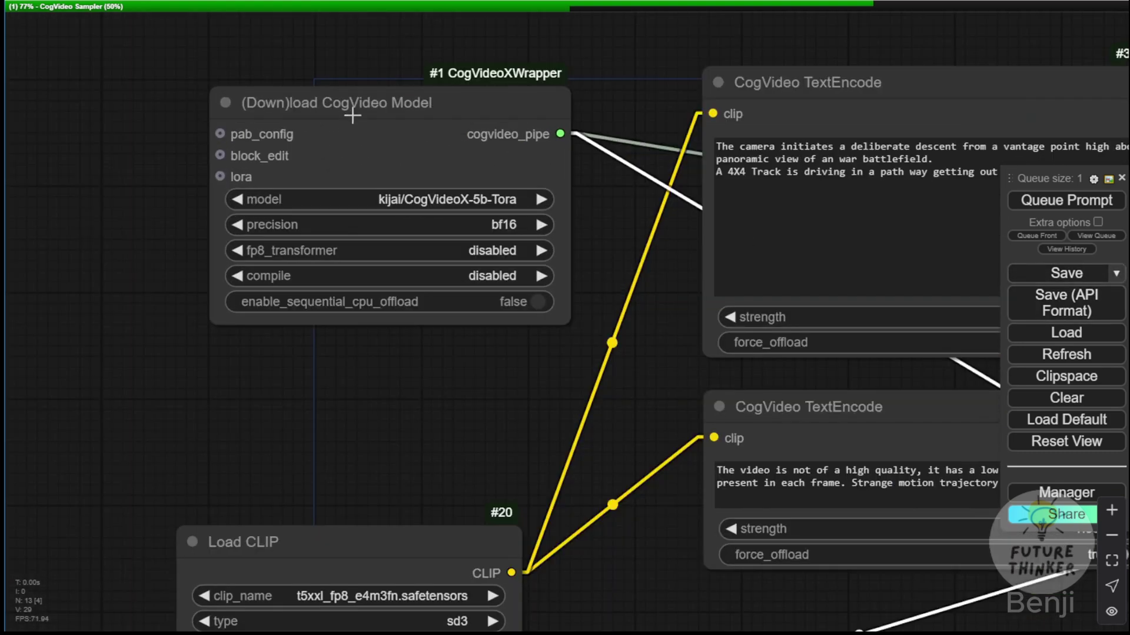
scroll(357, 111, "up", 3)
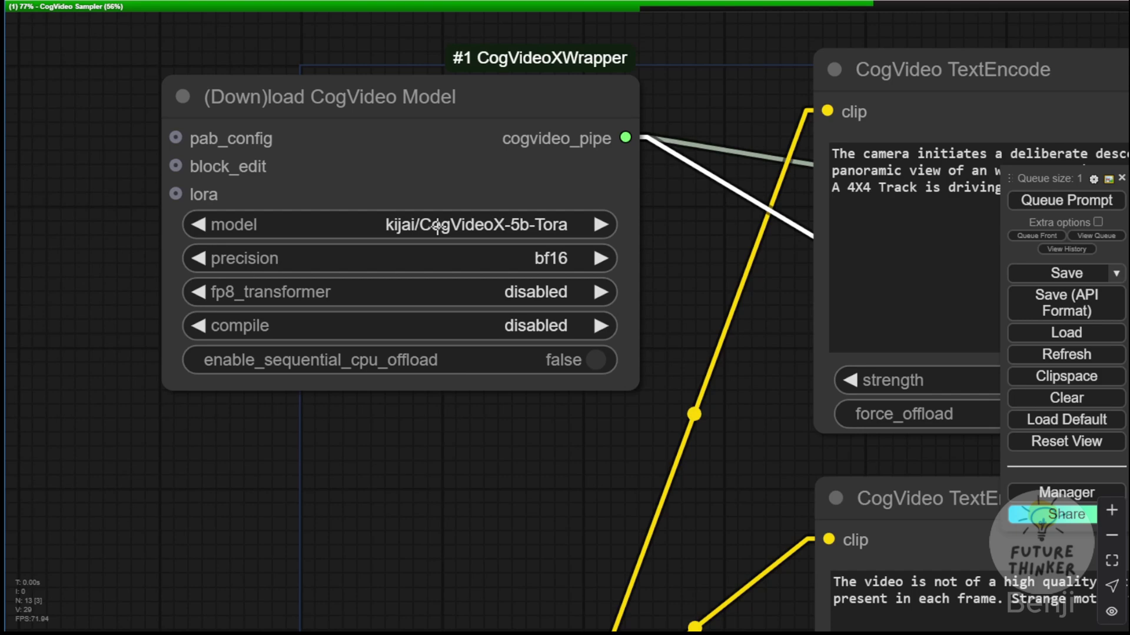
scroll(515, 226, "down", 4)
left_click_drag(882, 356, 554, 93)
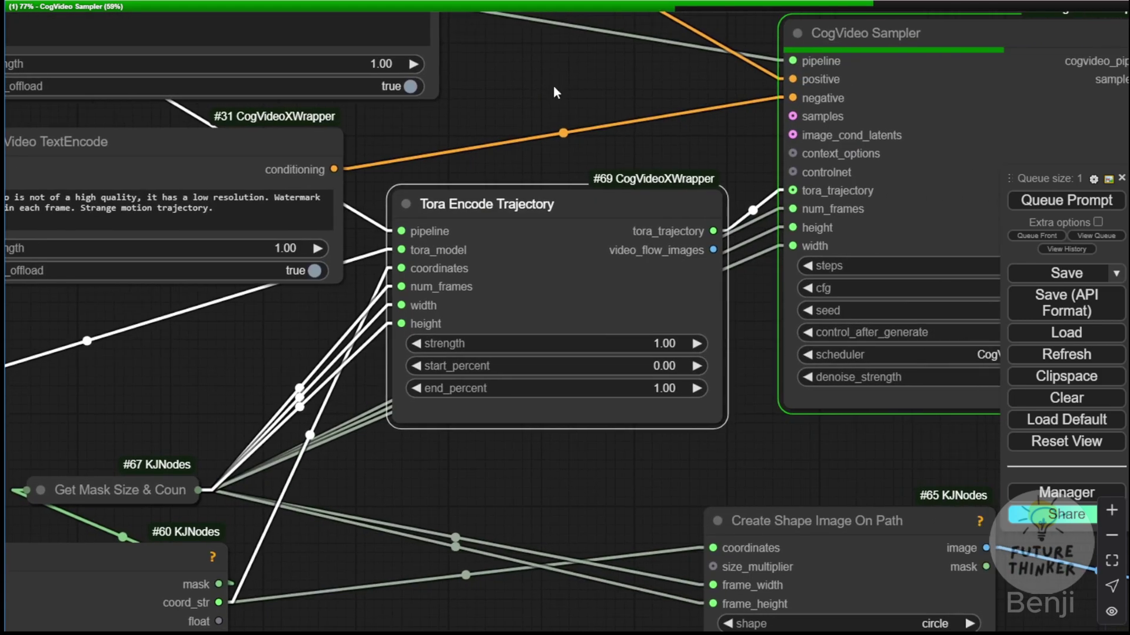
Trace the connections between the Tora Encode Trajectory, CogVideo Sampler and CogVideo Decode nodes.
left_click_drag(658, 148, 528, 249)
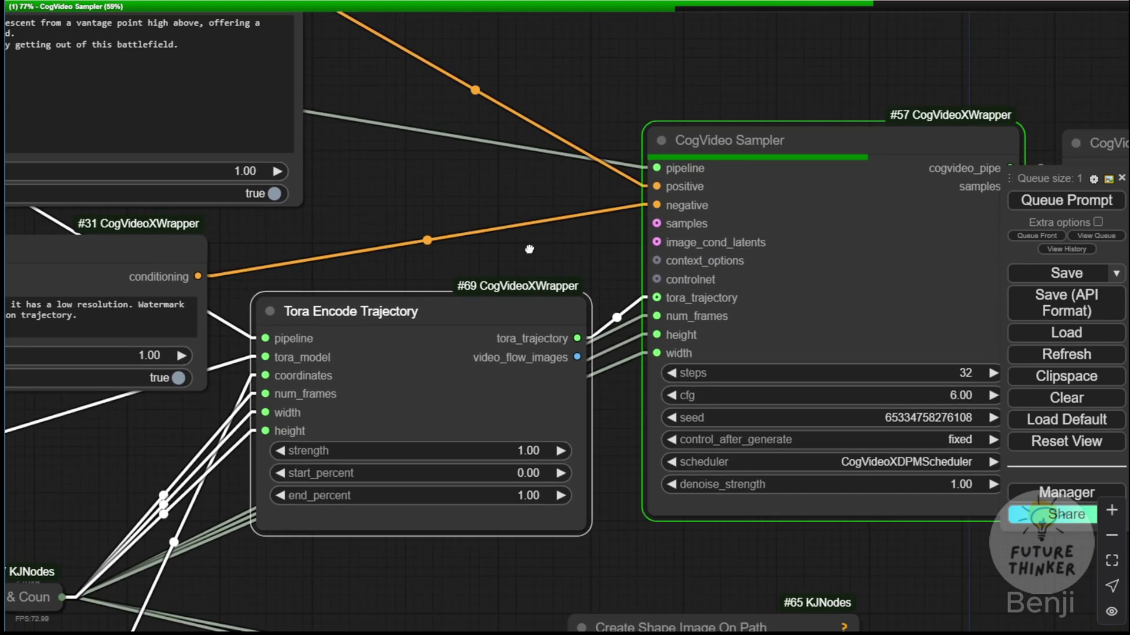
left_click(814, 136)
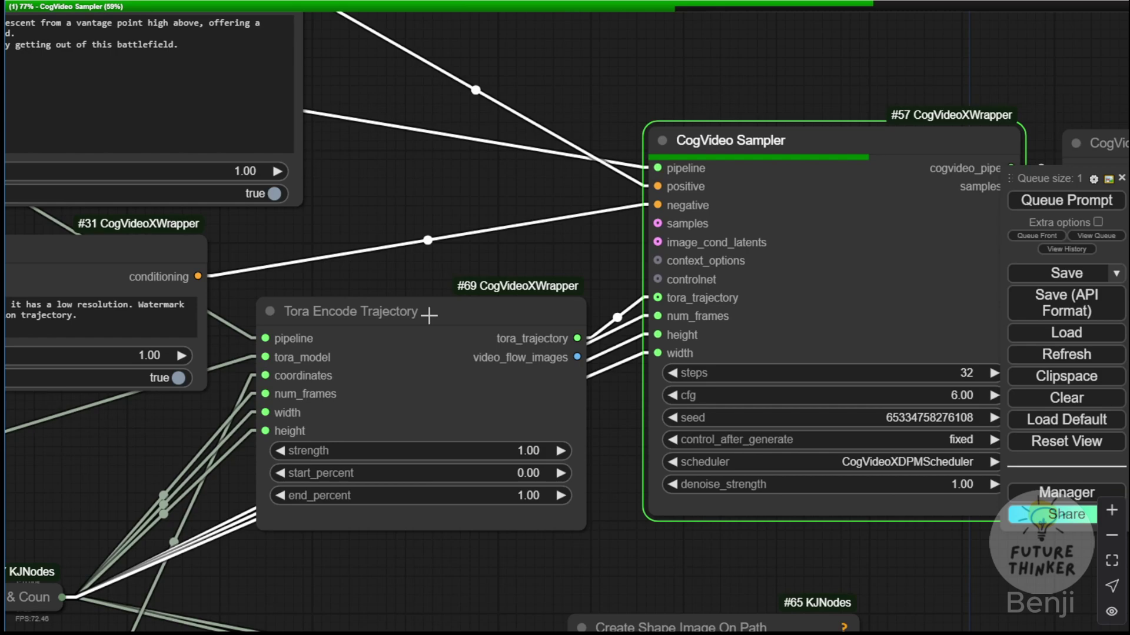
left_click(406, 317)
left_click_drag(505, 296, 14, 270)
left_click(708, 147)
scroll(799, 446, "down", 3)
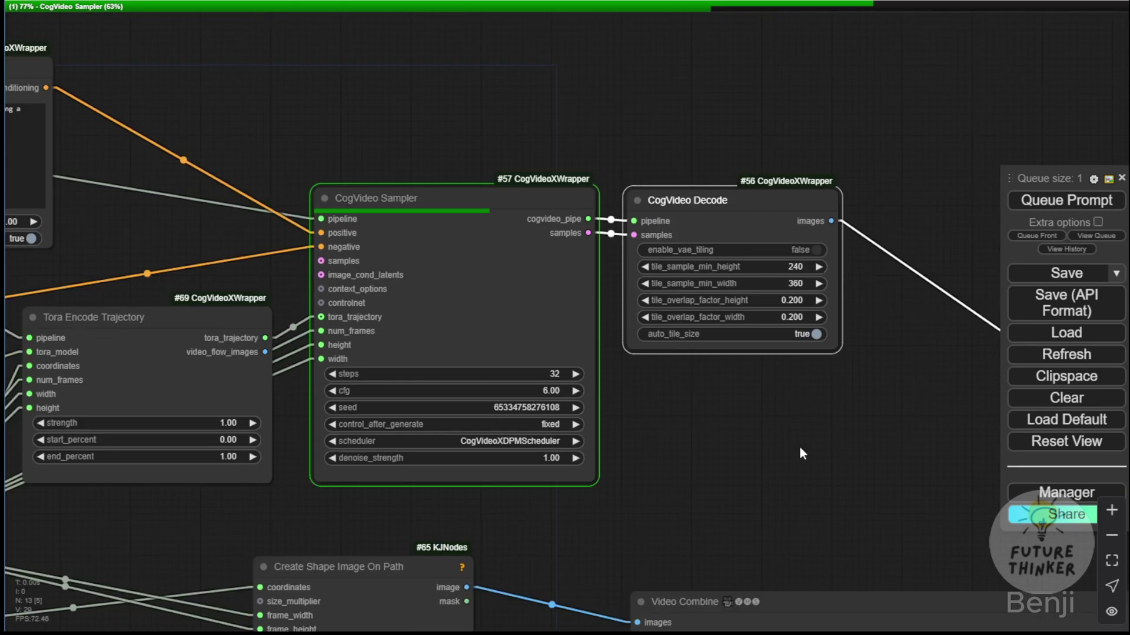
Compare the red-dot trajectory preview with the newly generated vehicle video in the two Video Combine nodes.
left_click_drag(780, 475, 575, 159)
left_click_drag(538, 222, 226, 5)
scroll(529, 403, "down", 3)
left_click_drag(630, 565, 440, 576)
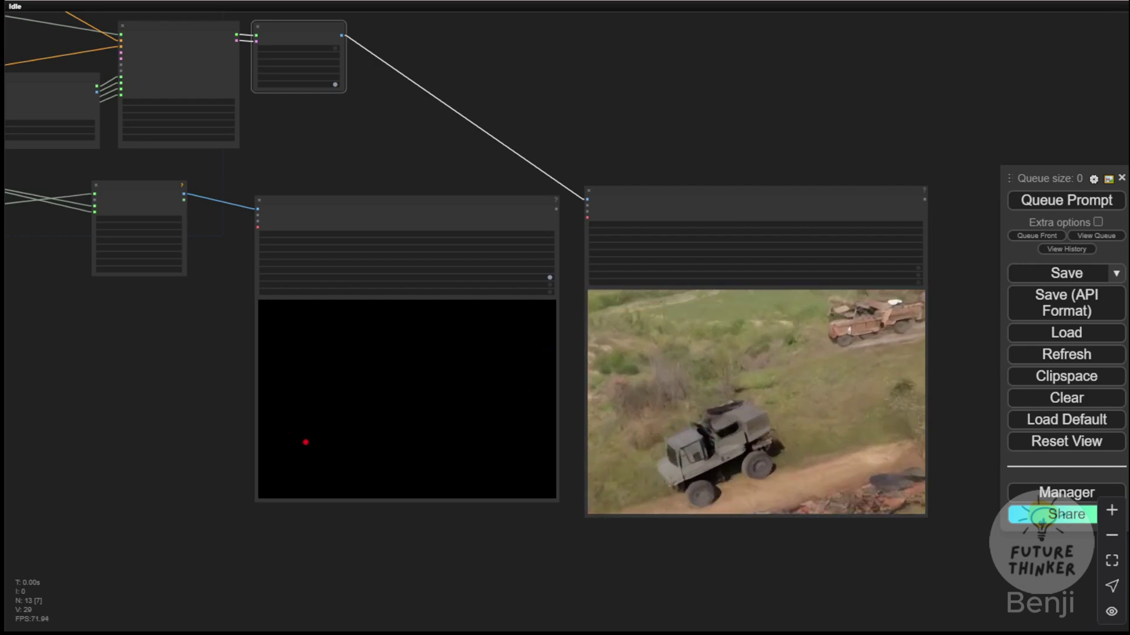
left_click_drag(734, 568, 716, 515)
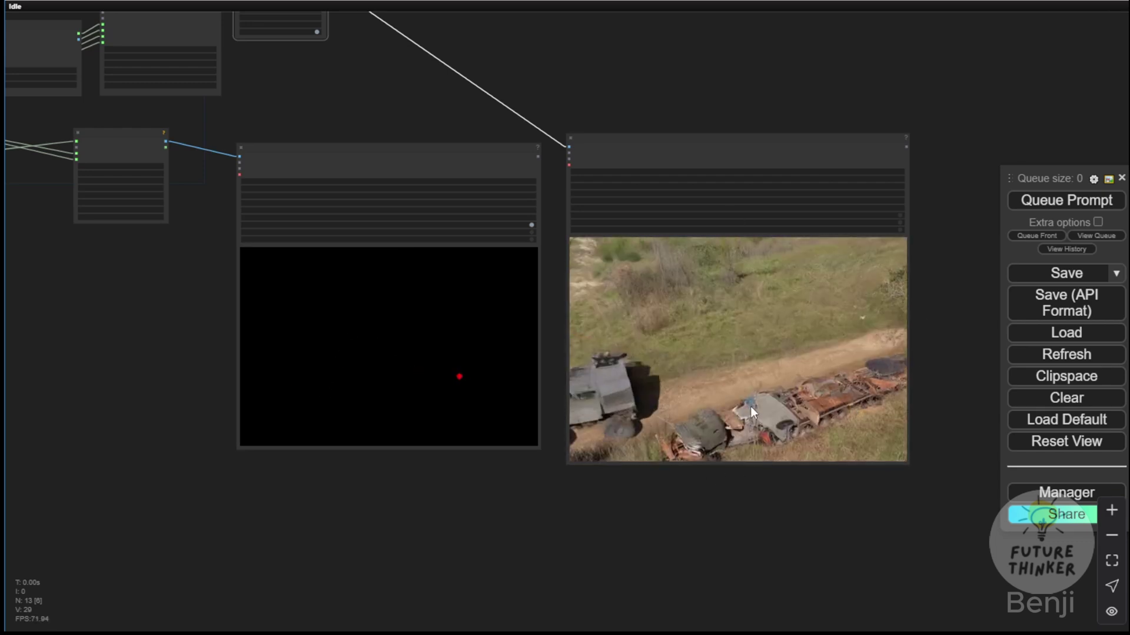
scroll(744, 415, "up", 4)
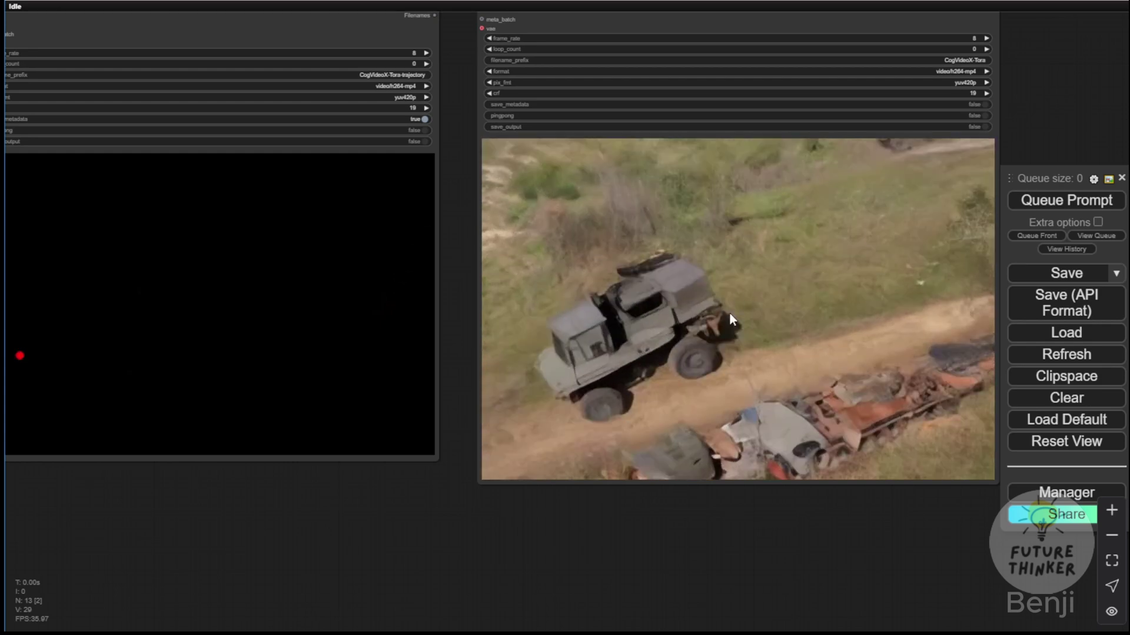
scroll(793, 386, "down", 4)
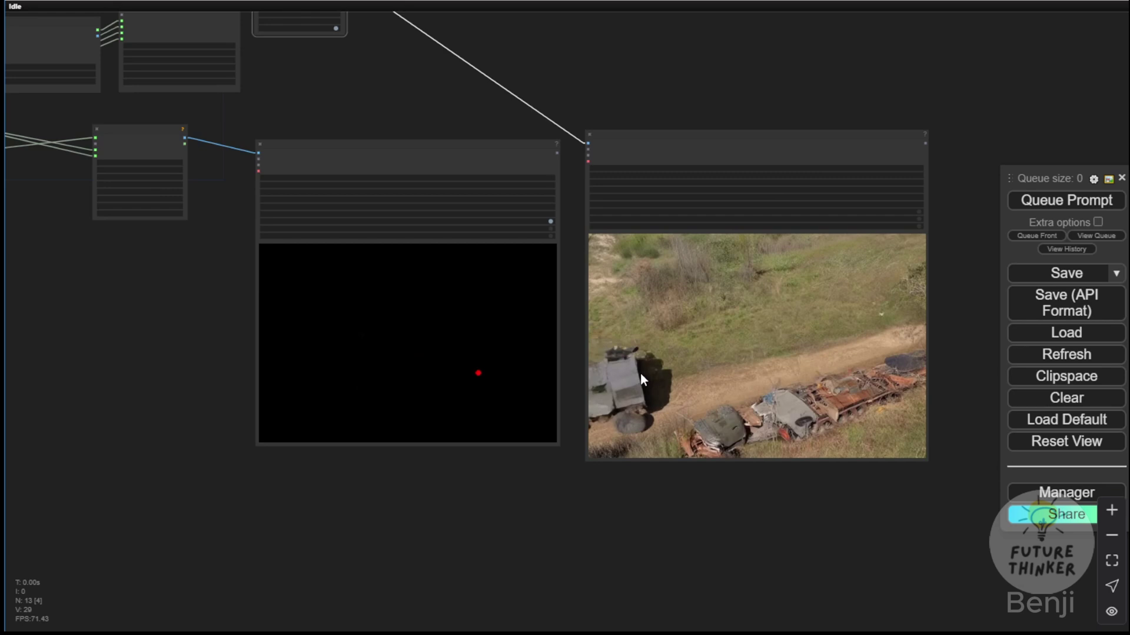
scroll(448, 365, "up", 4)
left_click_drag(288, 520, 396, 536)
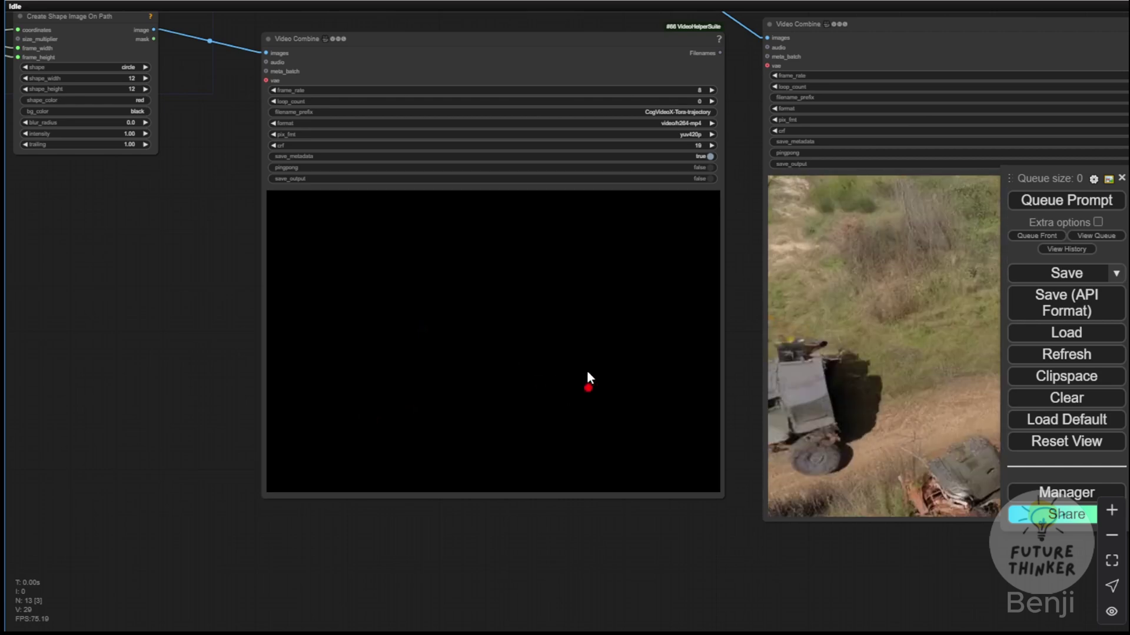
scroll(626, 547, "down", 1)
left_click_drag(625, 550, 428, 505)
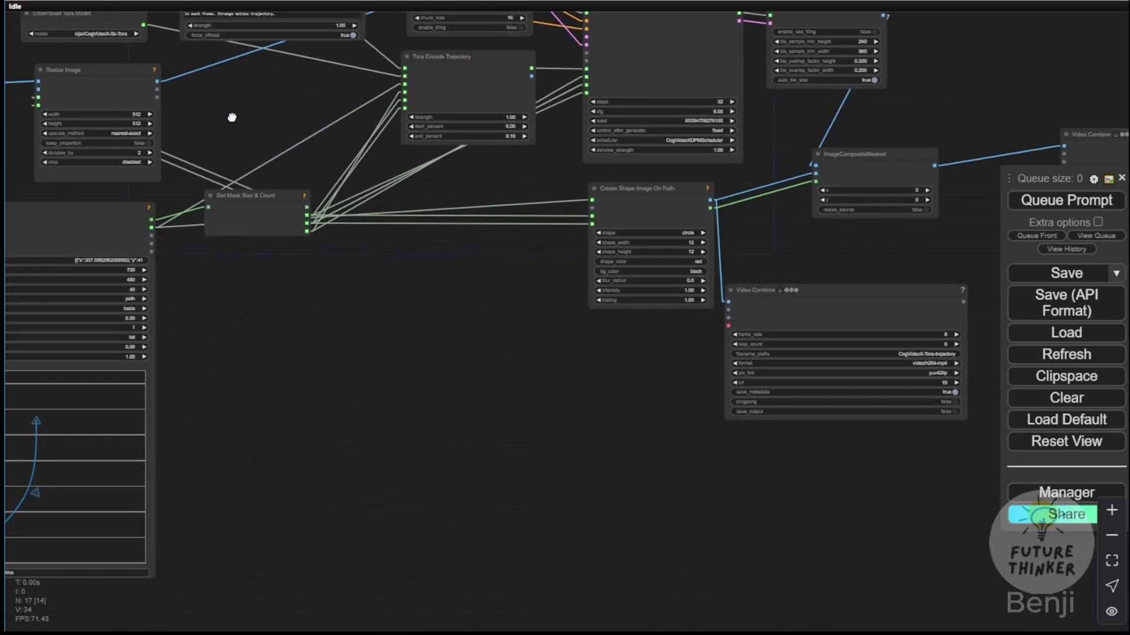
scroll(231, 118, "down", 3)
Examine the image-to-video workflow, including the Load Image From Path, Resize Image, CogVideo ImageEncode and Spline Editor nodes.
scroll(136, 218, "up", 3)
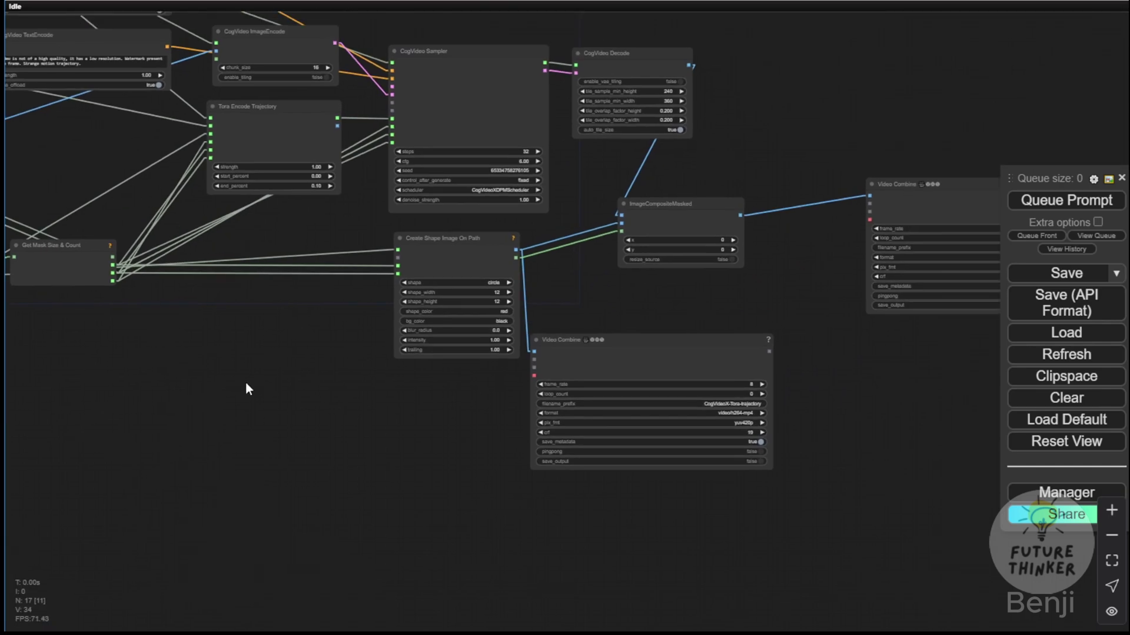
left_click_drag(246, 383, 728, 518)
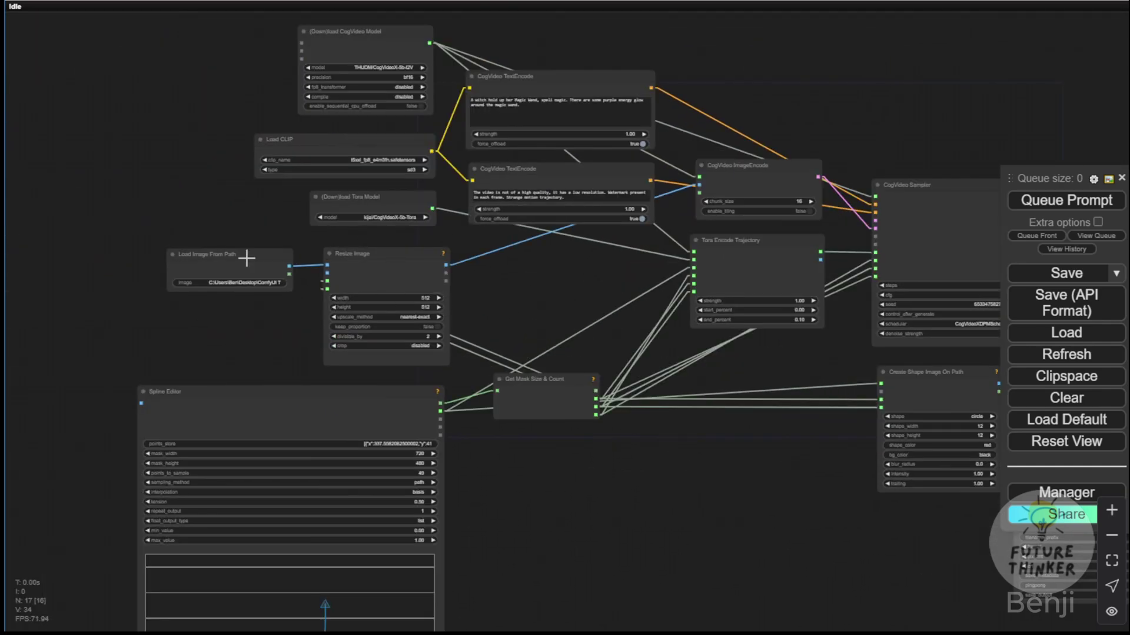
scroll(247, 258, "up", 8)
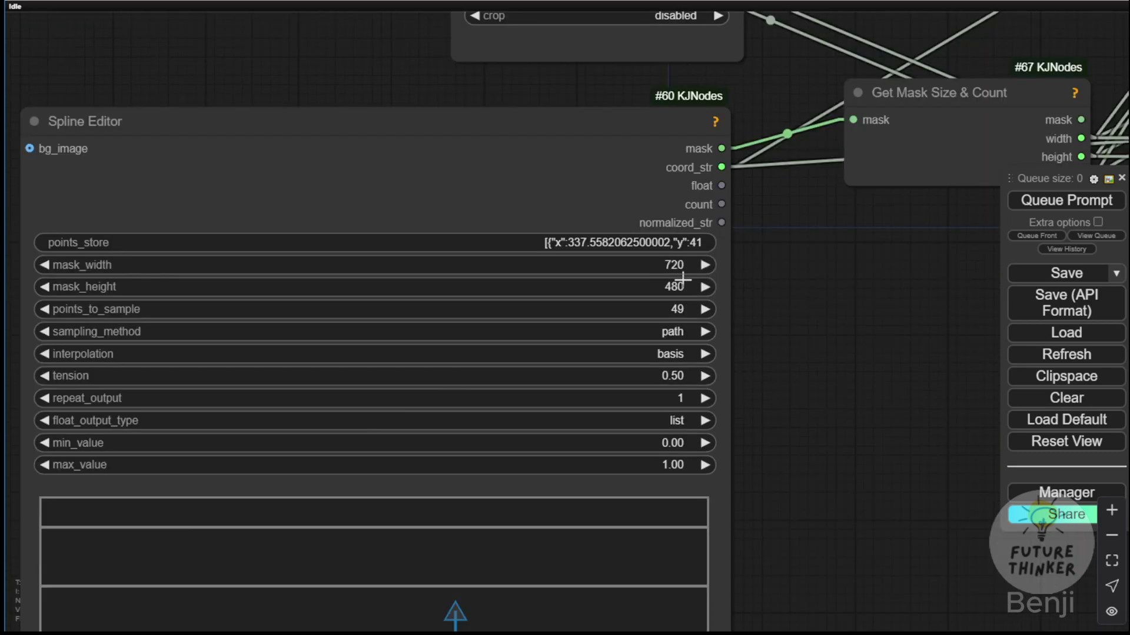
left_click_drag(835, 285, 571, 226)
scroll(539, 274, "down", 4)
left_click_drag(603, 421, 671, 265)
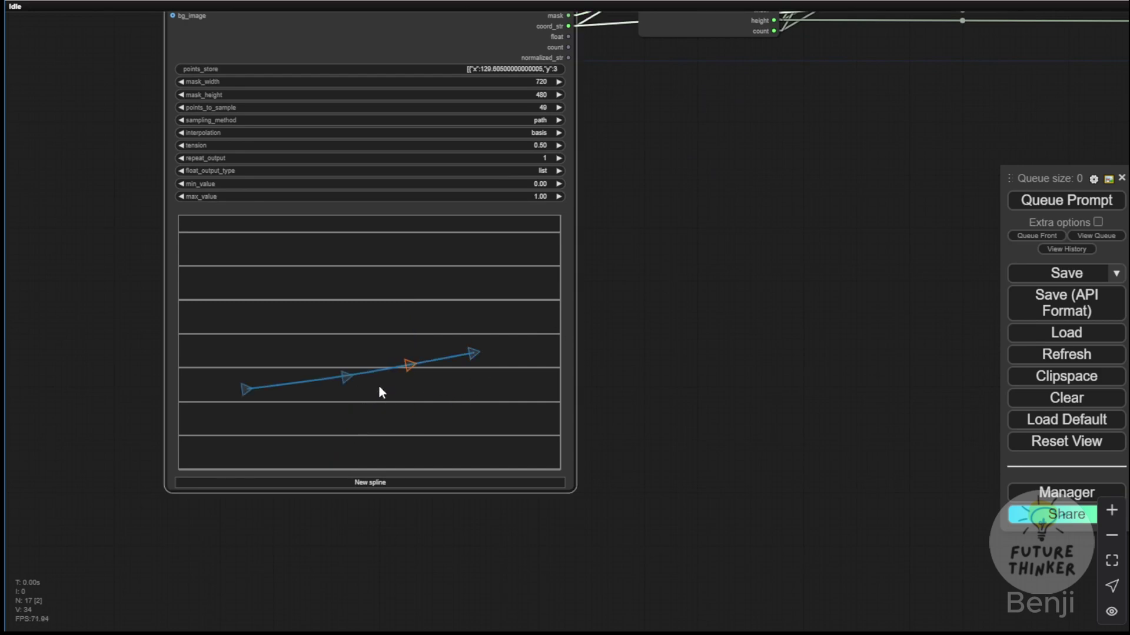
Shape the Spline Editor path into a six-point hook starting at about x 93, running right and curving back toward the upper middle.
left_click(441, 360, "ctrl")
scroll(421, 379, "up", 4)
left_click_drag(479, 335, 381, 218)
left_click_drag(593, 381, 577, 325)
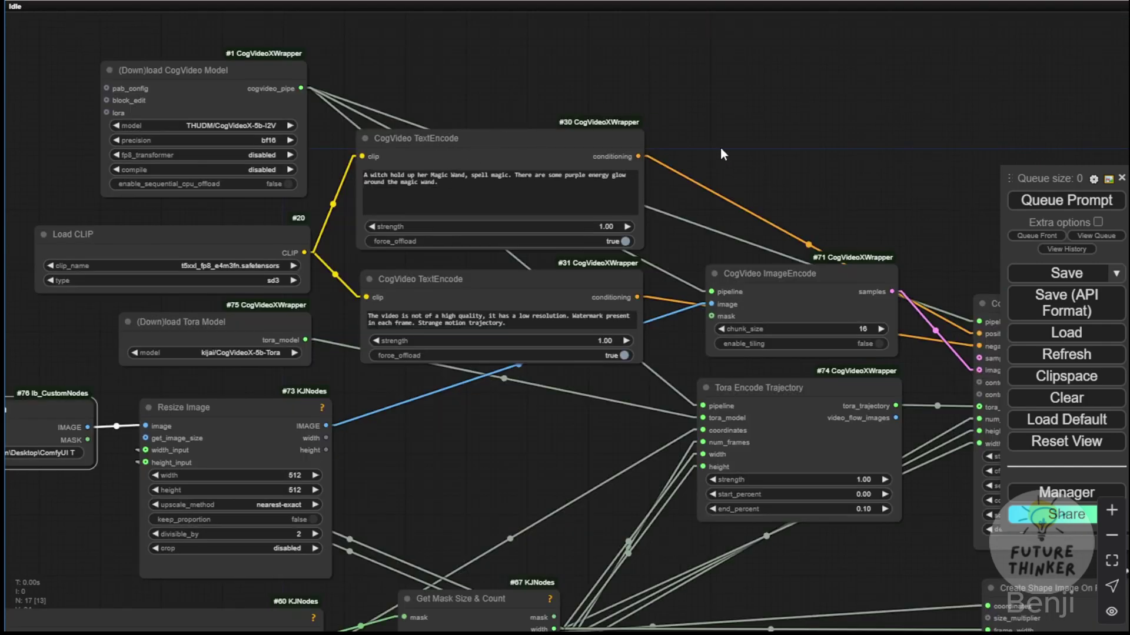
Compare the trajectory preview with the generated elf magic video in the Video Combine nodes.
left_click_drag(750, 142, 355, 0)
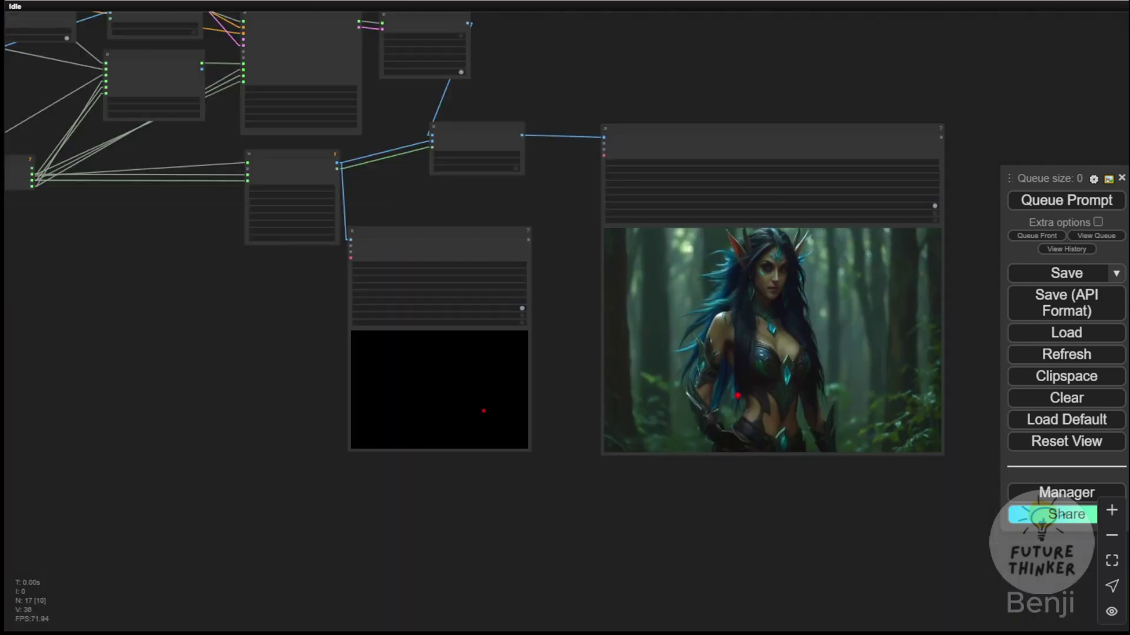
left_click_drag(678, 506, 453, 517)
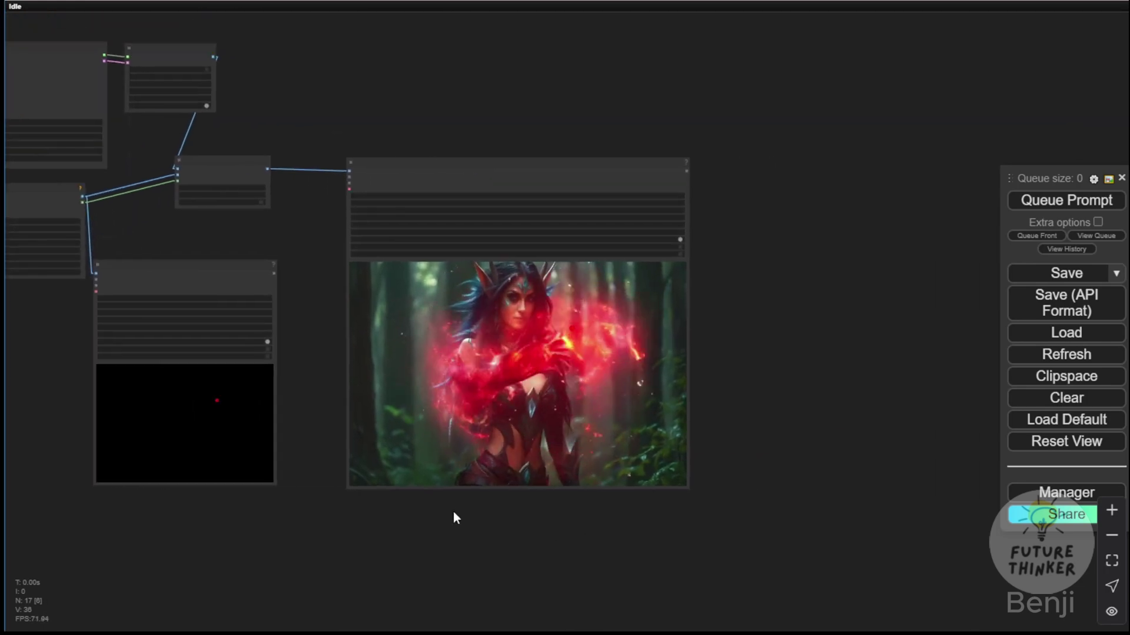
scroll(468, 308, "up", 5)
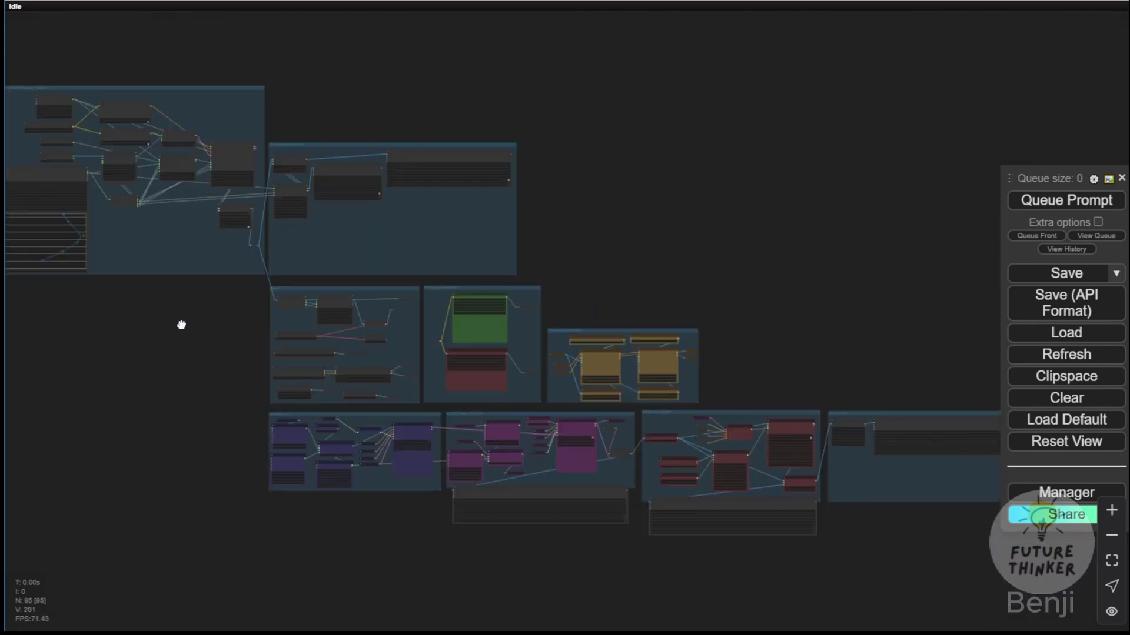
Examine the larger AnimateDiff workflow's layout and how the CogVideoX output feeds the Get Image Size & Count node.
scroll(252, 333, "up", 5)
left_click_drag(230, 370, 345, 389)
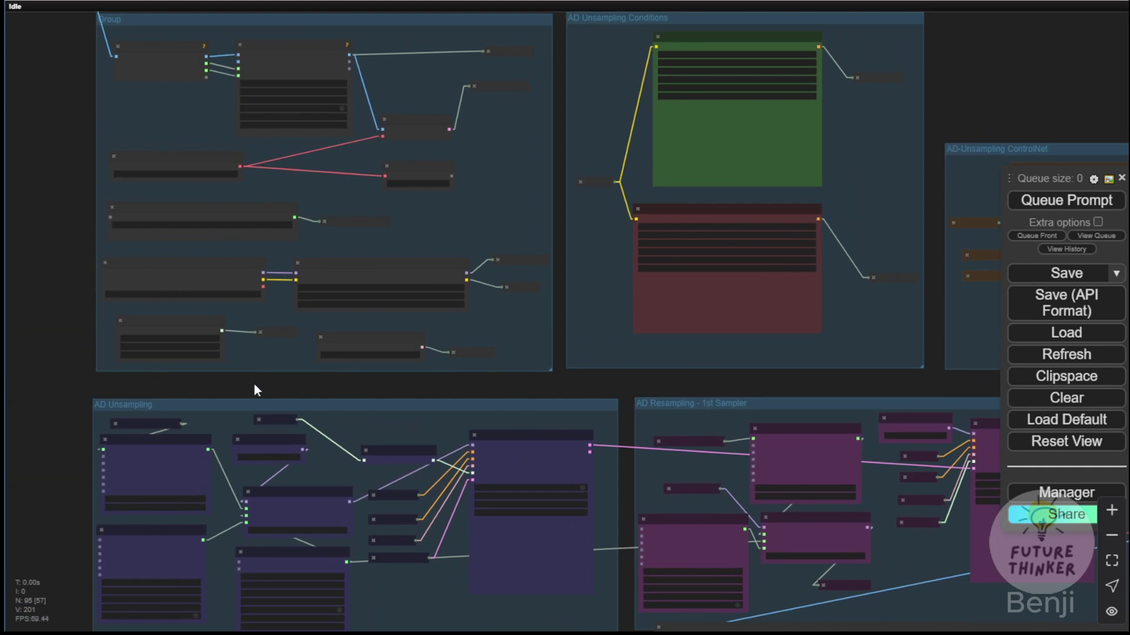
left_click_drag(255, 383, 334, 442)
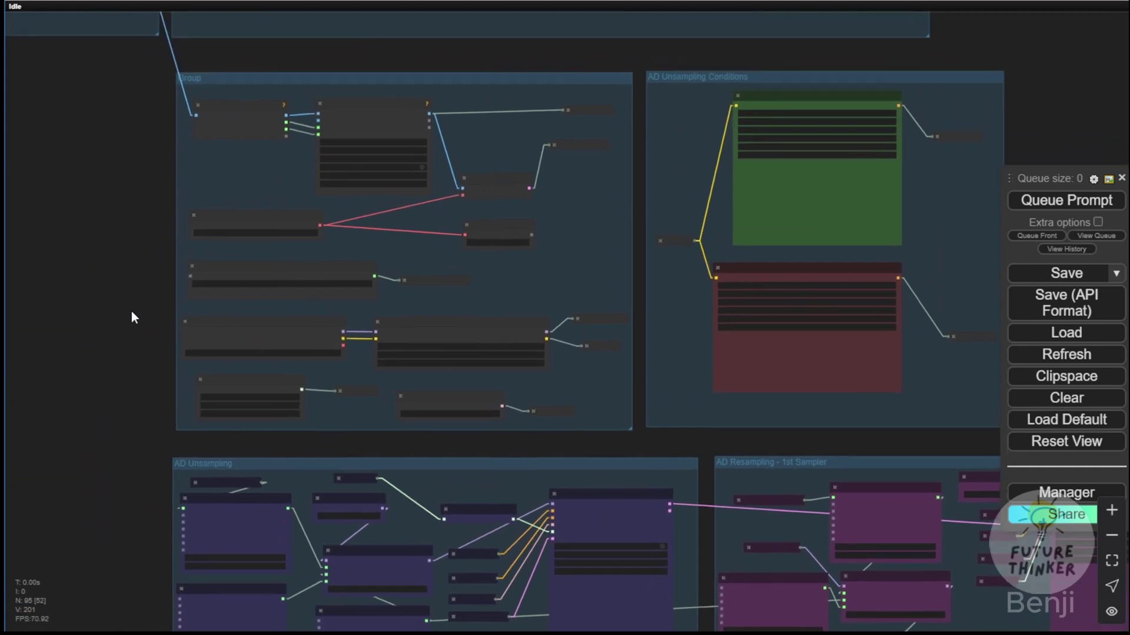
left_click_drag(134, 318, 109, 305)
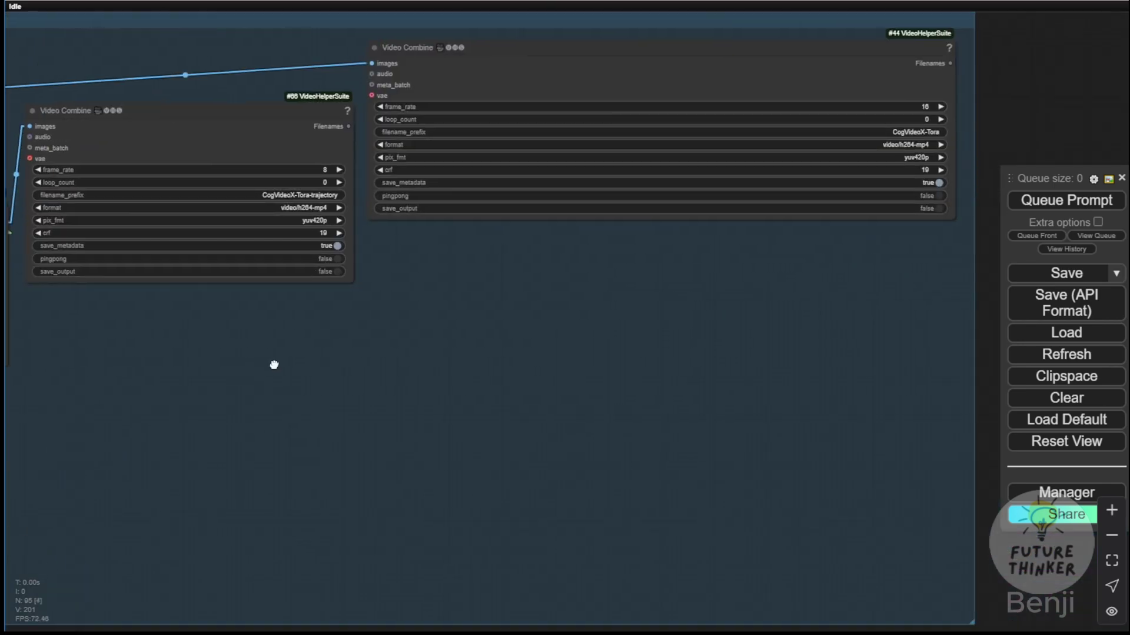
left_click_drag(274, 365, 474, 311)
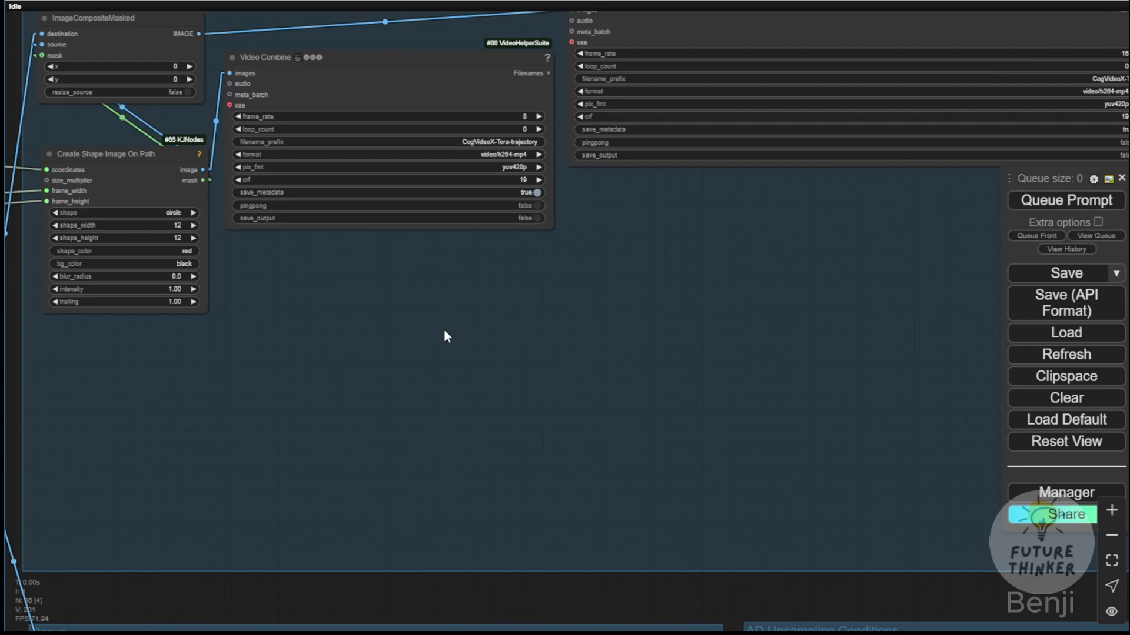
left_click_drag(440, 361, 478, 39)
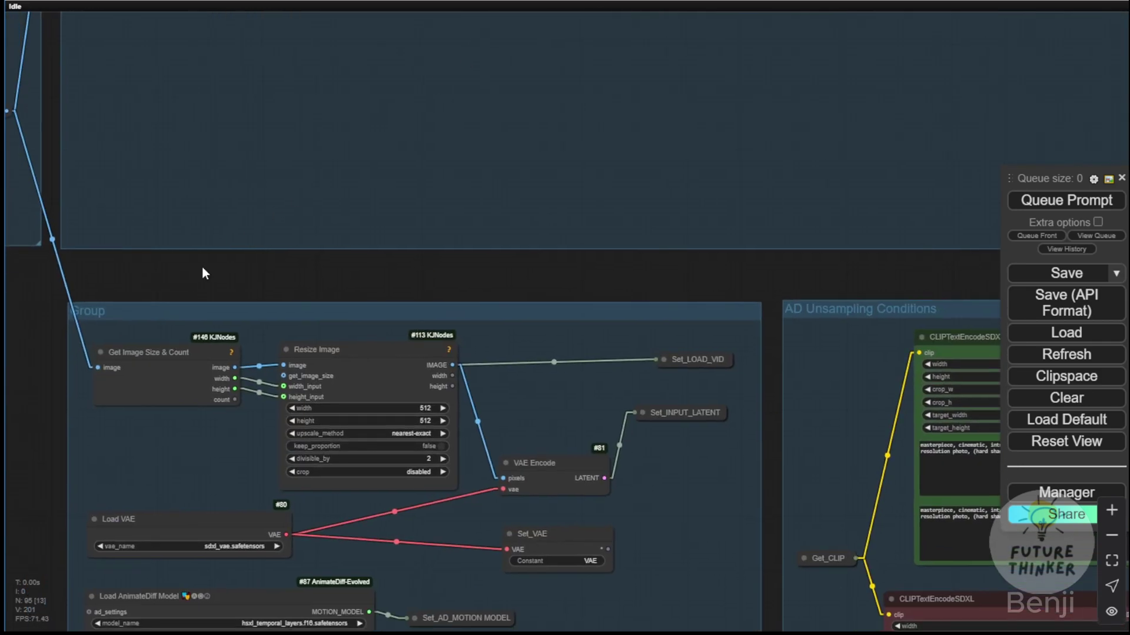
left_click_drag(204, 273, 283, 124)
left_click(225, 213)
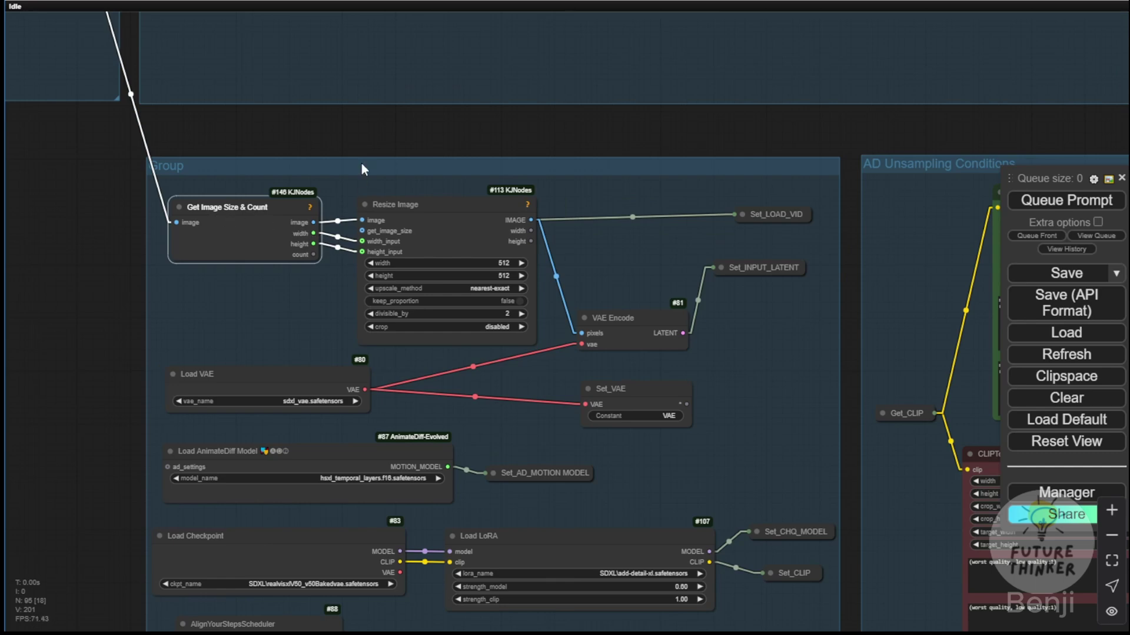
Examine the AD Unsampling Conditions prompts and the nodes in the AD Unsampling and AD Resampling - 1st Sampler groups.
left_click_drag(871, 175, 359, 128)
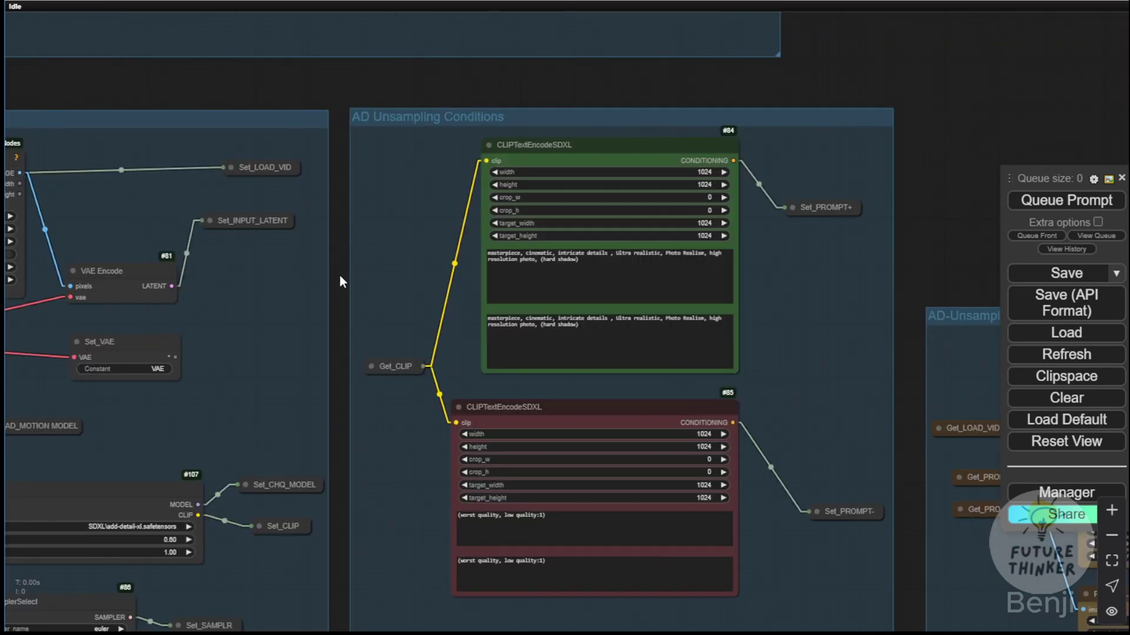
left_click_drag(340, 275, 338, 179)
scroll(337, 179, "down", 3)
left_click_drag(813, 121, 413, 94)
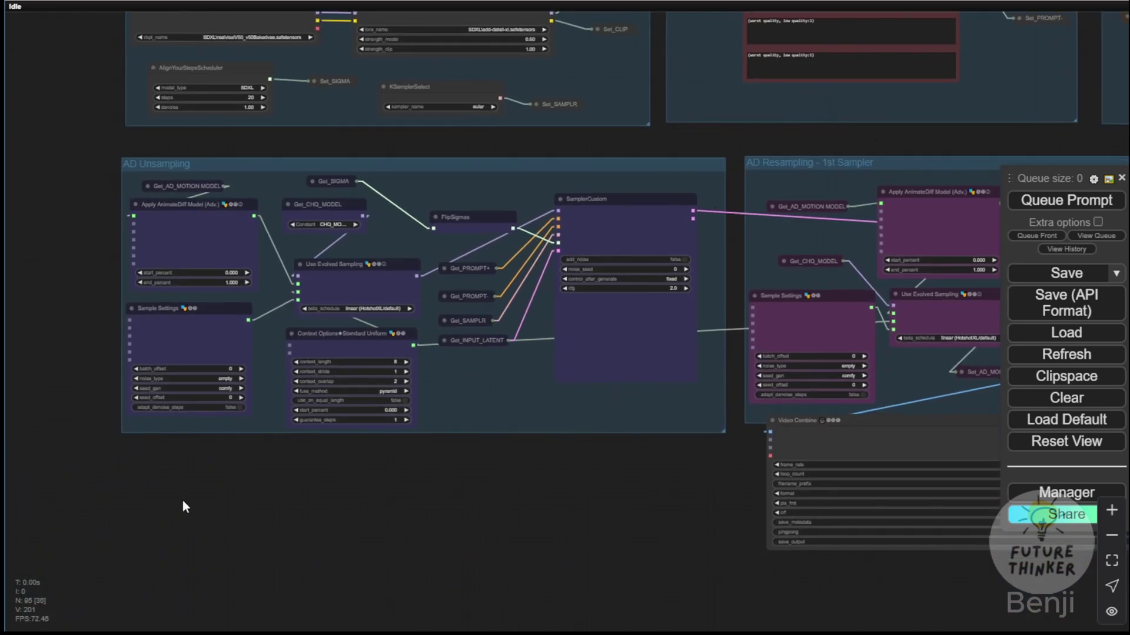
scroll(351, 410, "up", 4)
left_click_drag(368, 479, 374, 570)
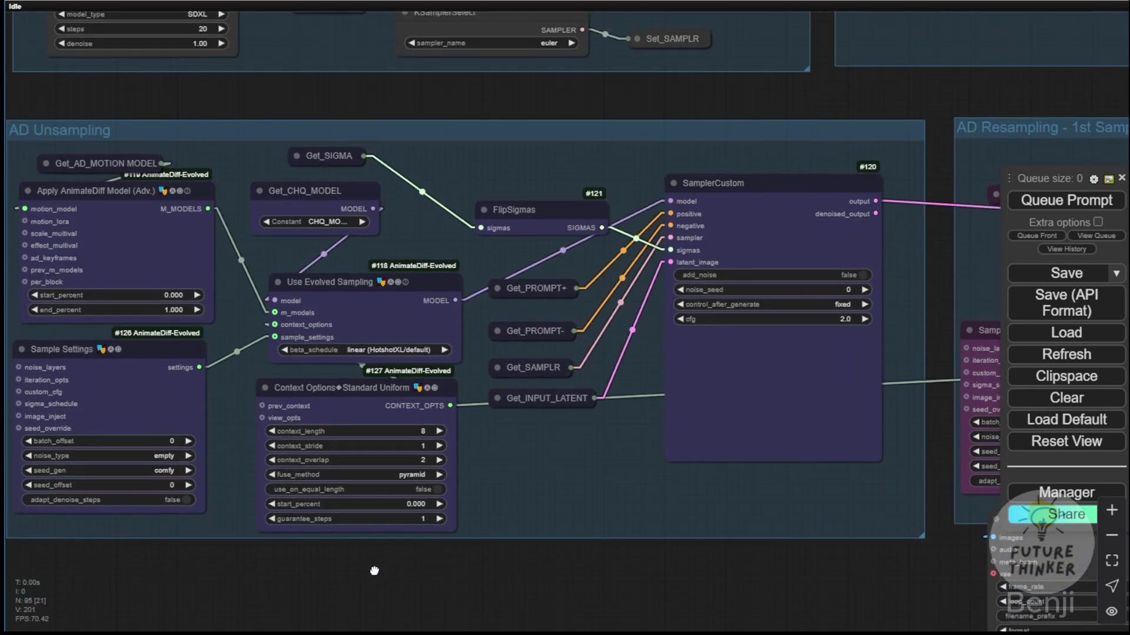
left_click_drag(962, 103, 263, 74)
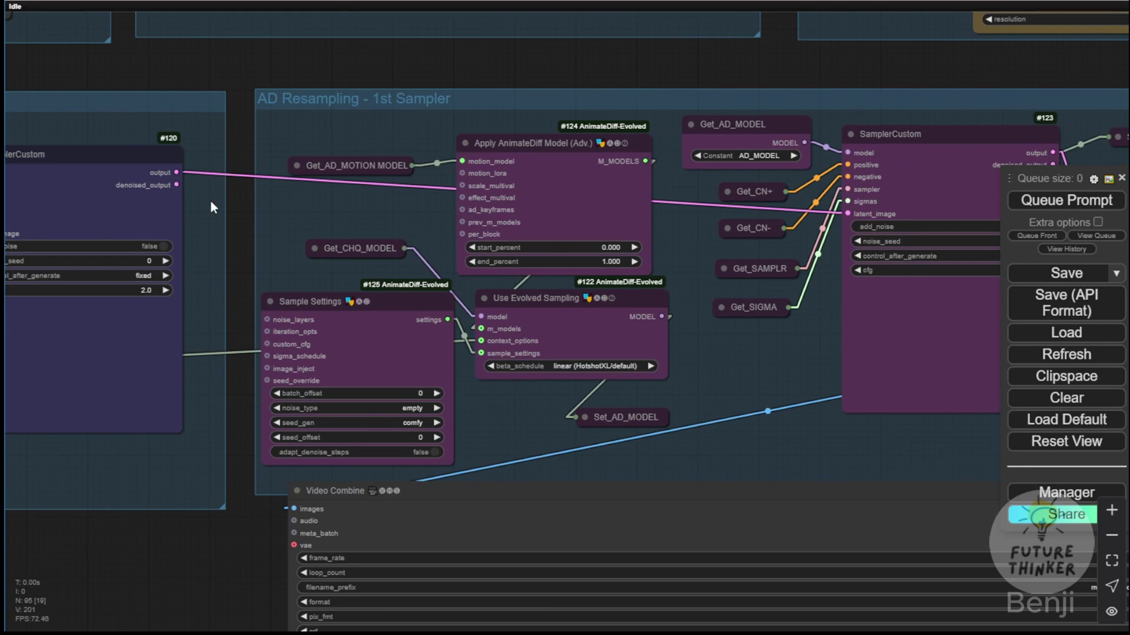
Examine the AD Sampling - Detailer group's layout and the connections between its sharpening, detector and SEGSDetailer nodes.
scroll(244, 512, "down", 4)
left_click_drag(918, 423, 237, 305)
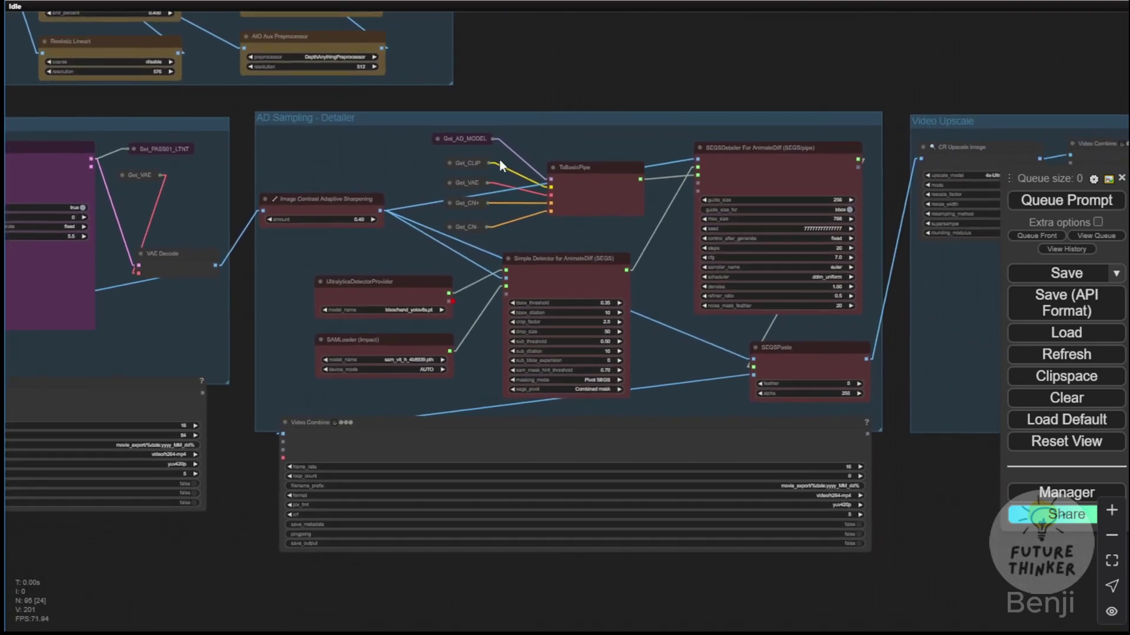
scroll(423, 146, "up", 3)
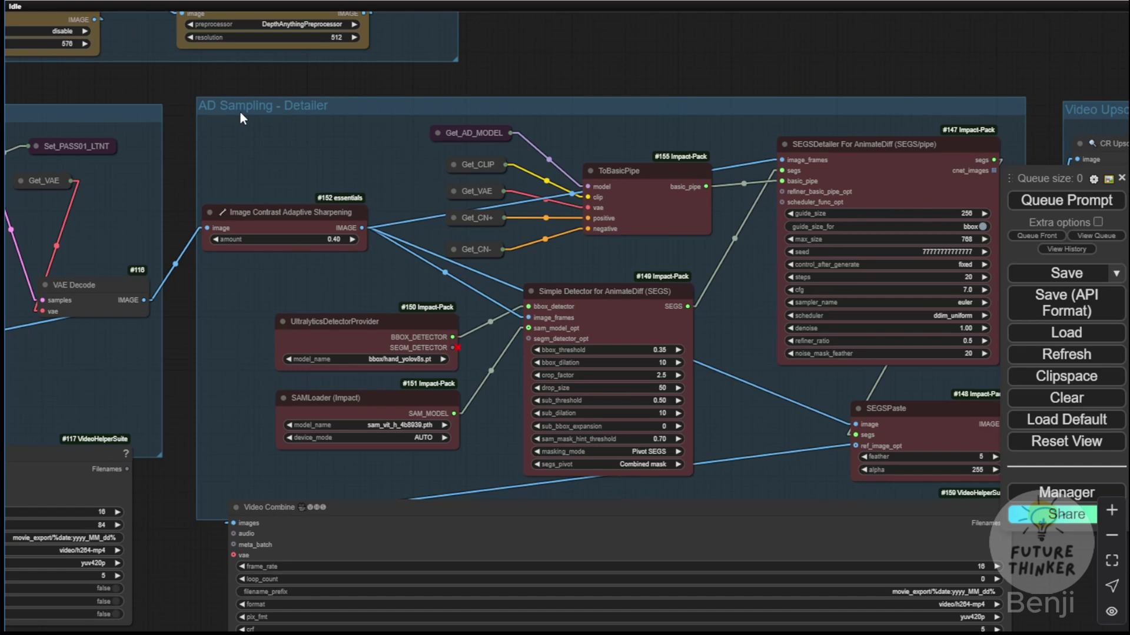
left_click_drag(733, 83, 533, 38)
scroll(252, 348, "up", 4)
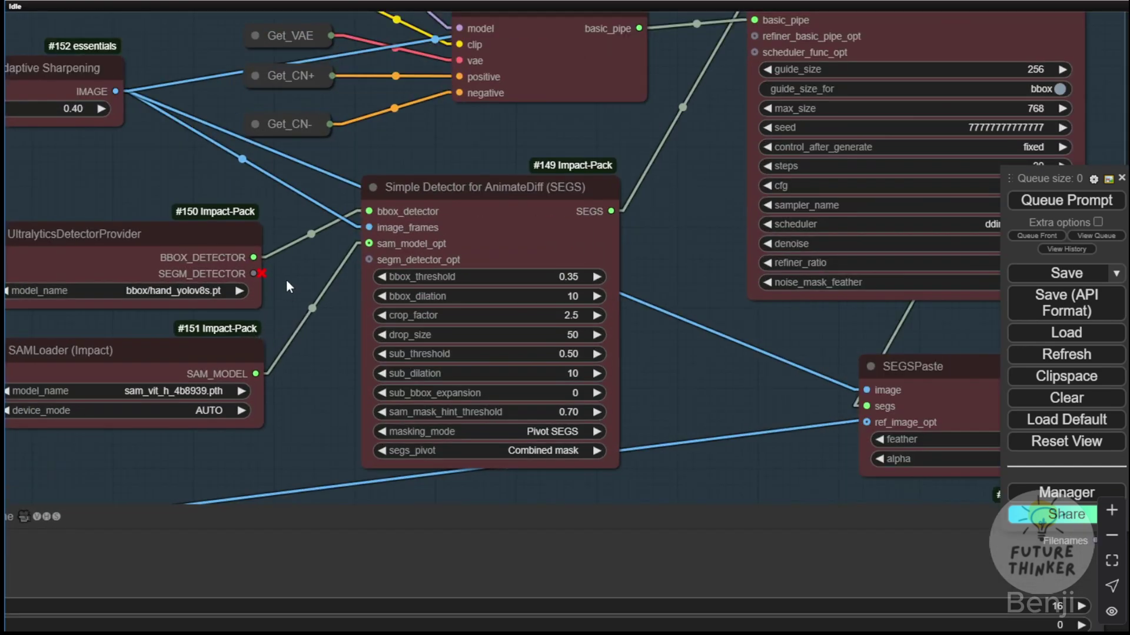
Review the detection models offered by the UltralyticsDetectorProvider, then inspect the SAMLoader node feeding the Simple Detector.
left_click_drag(286, 281, 431, 314)
left_click(316, 278)
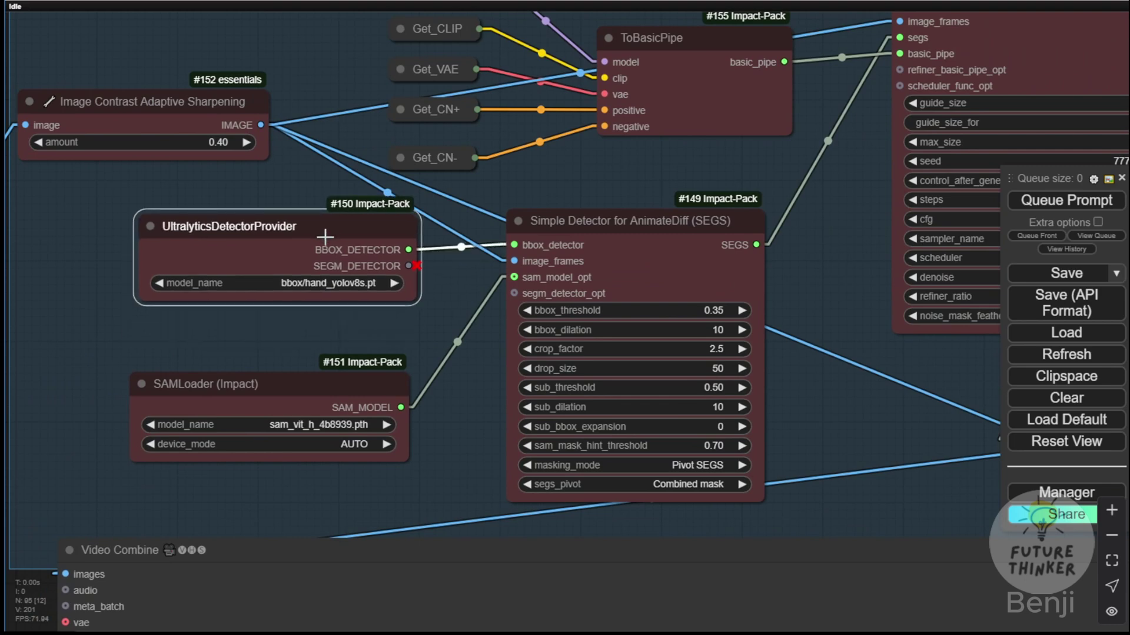
scroll(326, 304, "up", 4)
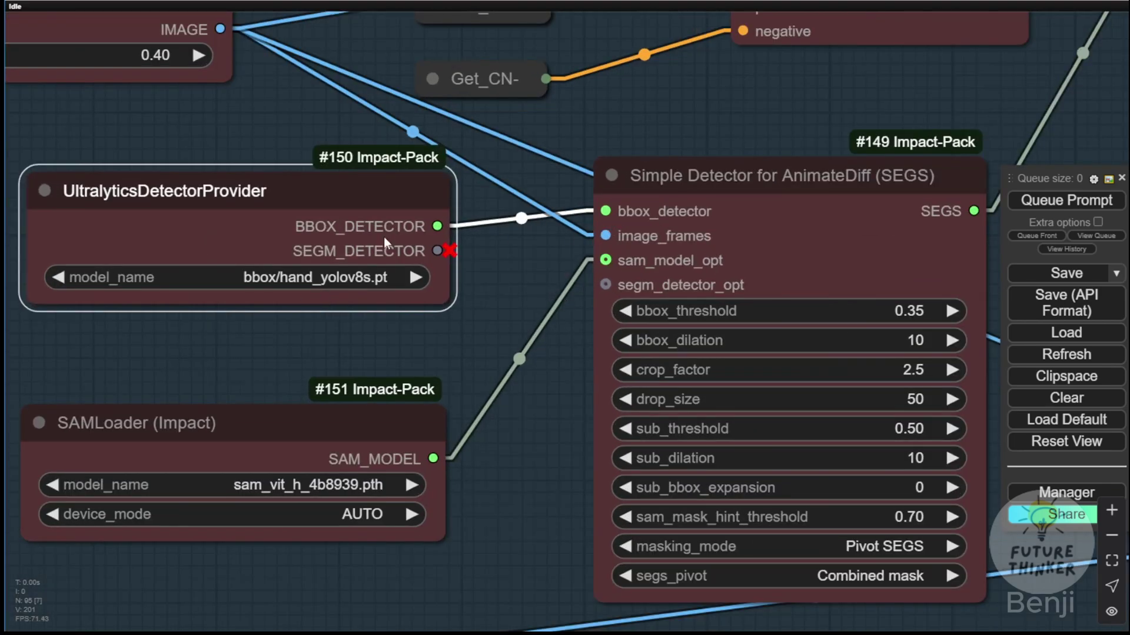
left_click(316, 278)
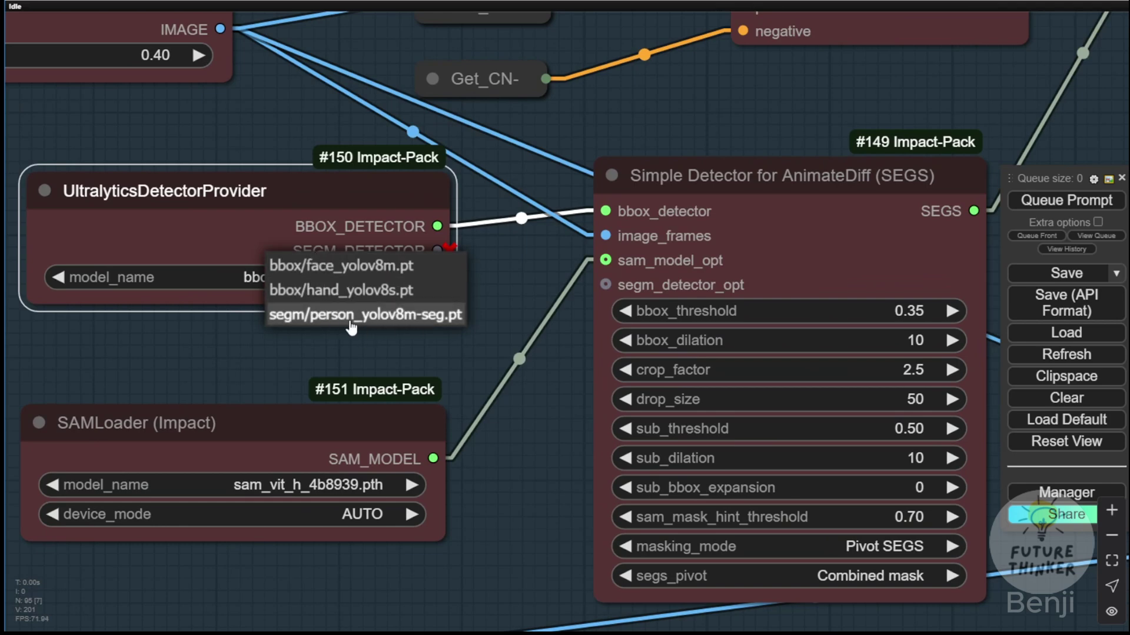
left_click(506, 295)
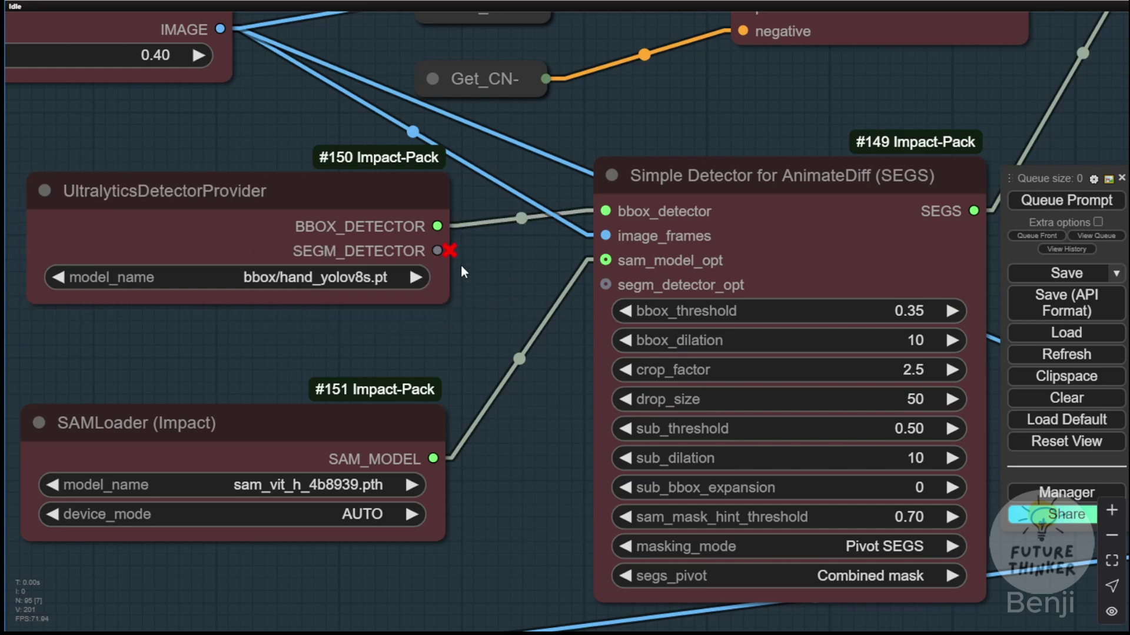
scroll(460, 265, "down", 4)
left_click(386, 361)
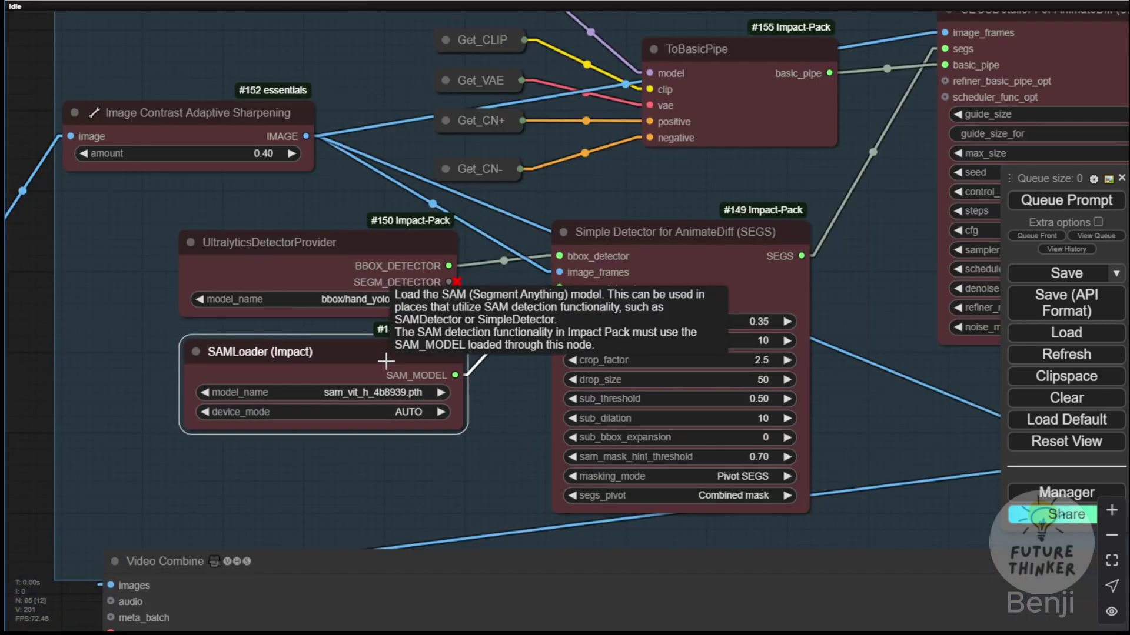
scroll(510, 410, "down", 3)
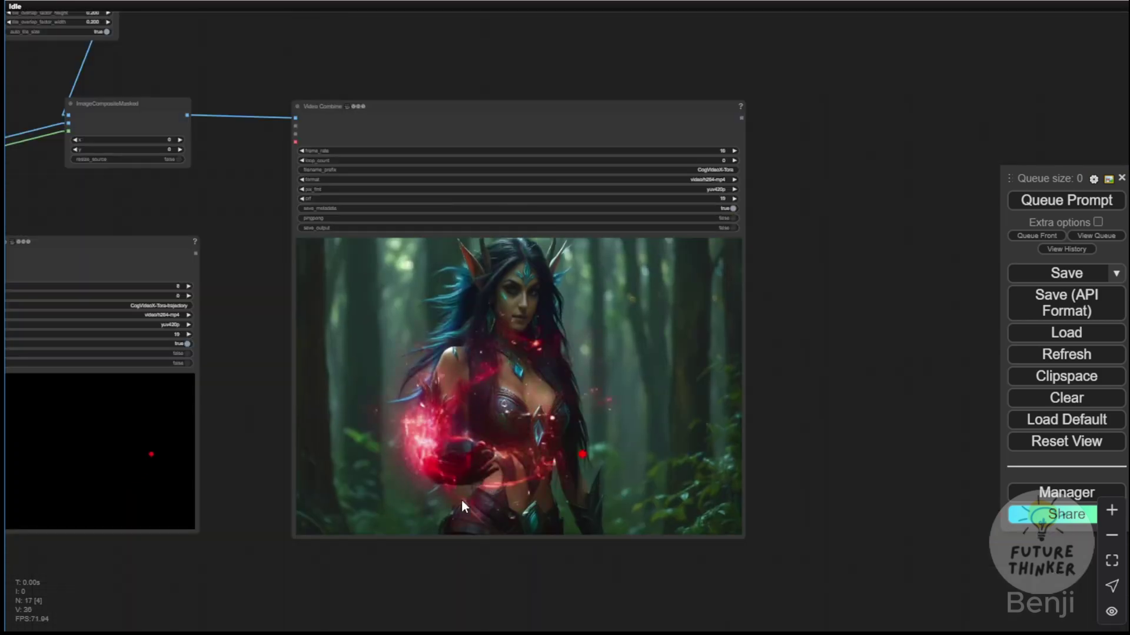
Examine the elf's hands and the red magic effect in the generated video closely.
scroll(461, 500, "up", 5)
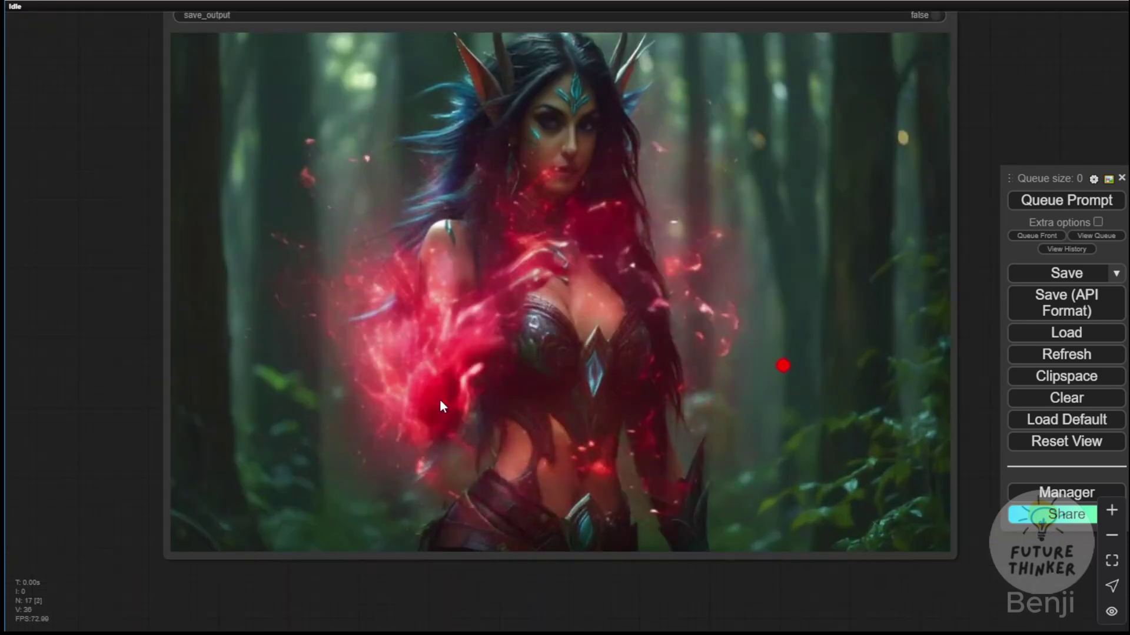
scroll(439, 399, "up", 3)
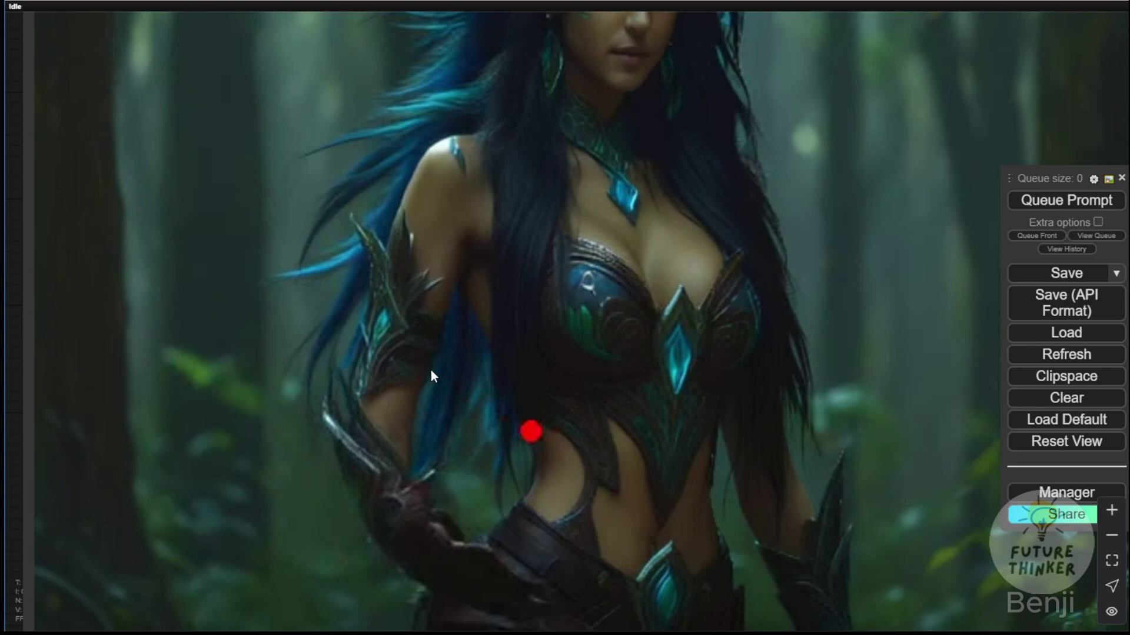
scroll(494, 393, "down", 1)
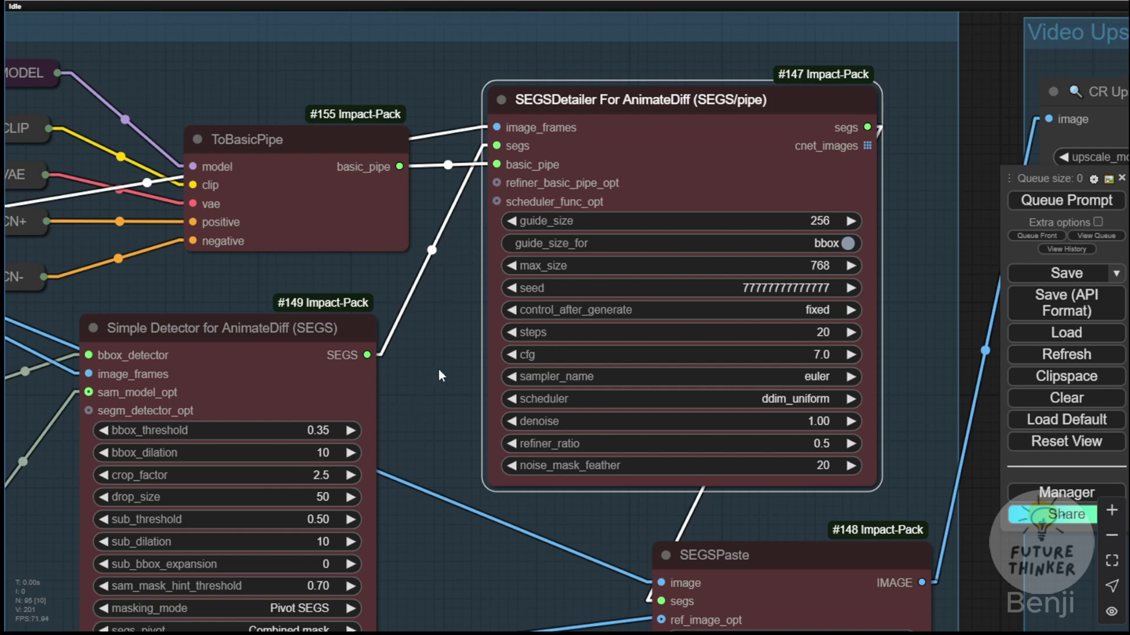
Examine the SEGSPaste node and the CR Upscale Image and Video Combine nodes in the Video Upscale group.
left_click_drag(441, 434, 404, 311)
scroll(421, 371, "down", 1)
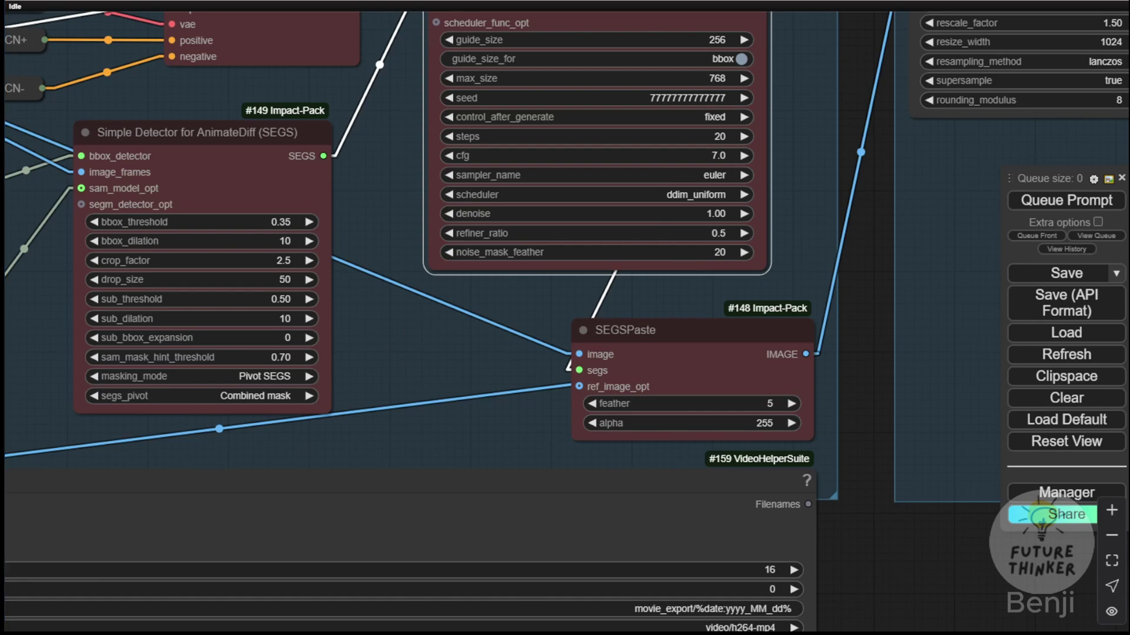
scroll(406, 360, "down", 2)
left_click_drag(812, 200, 228, 391)
left_click(336, 227)
scroll(334, 251, "up", 3)
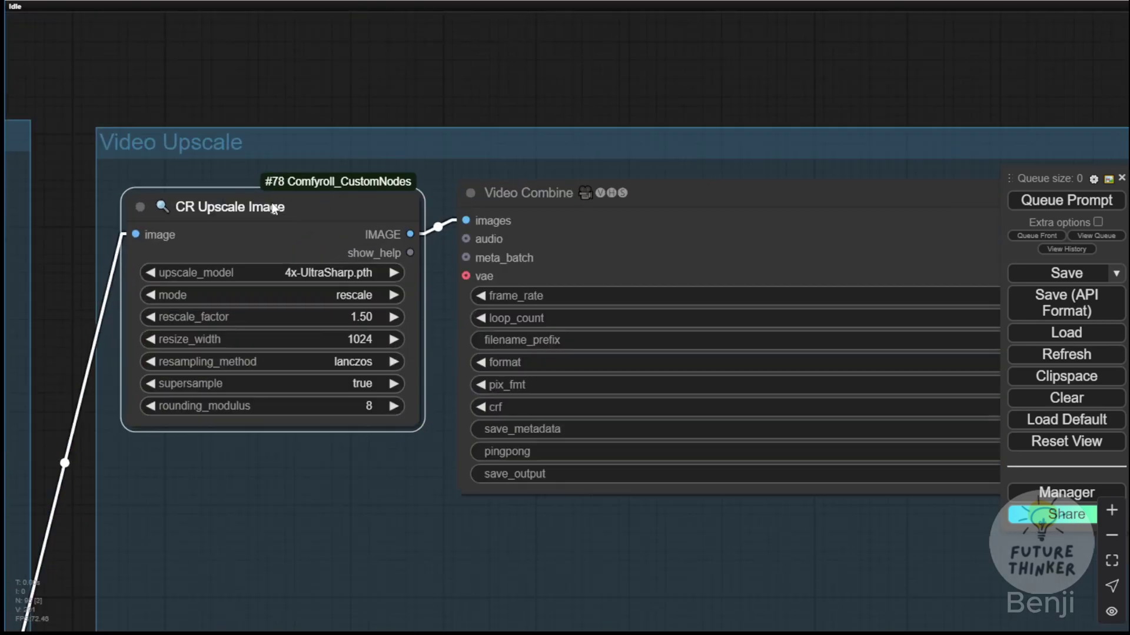
scroll(324, 244, "down", 1)
left_click_drag(523, 207, 523, 216)
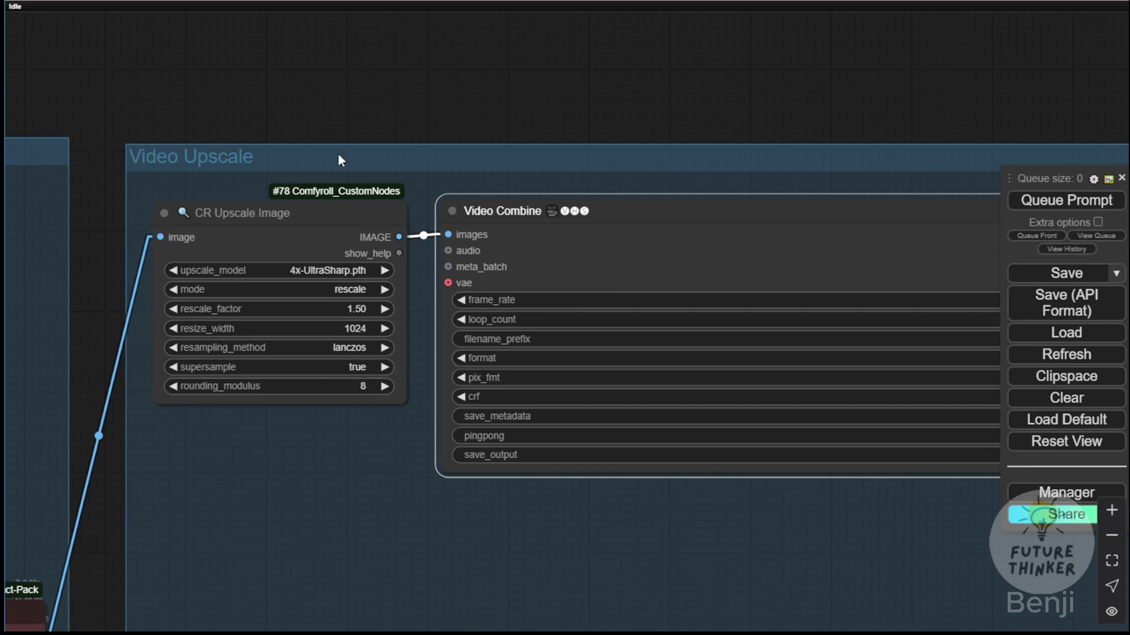
Examine the Spline Editor path and the spaceship prompt in the CogVideo TextEncode node of the image-to-video group.
scroll(254, 126, "down", 10)
left_click_drag(198, 93, 965, 353)
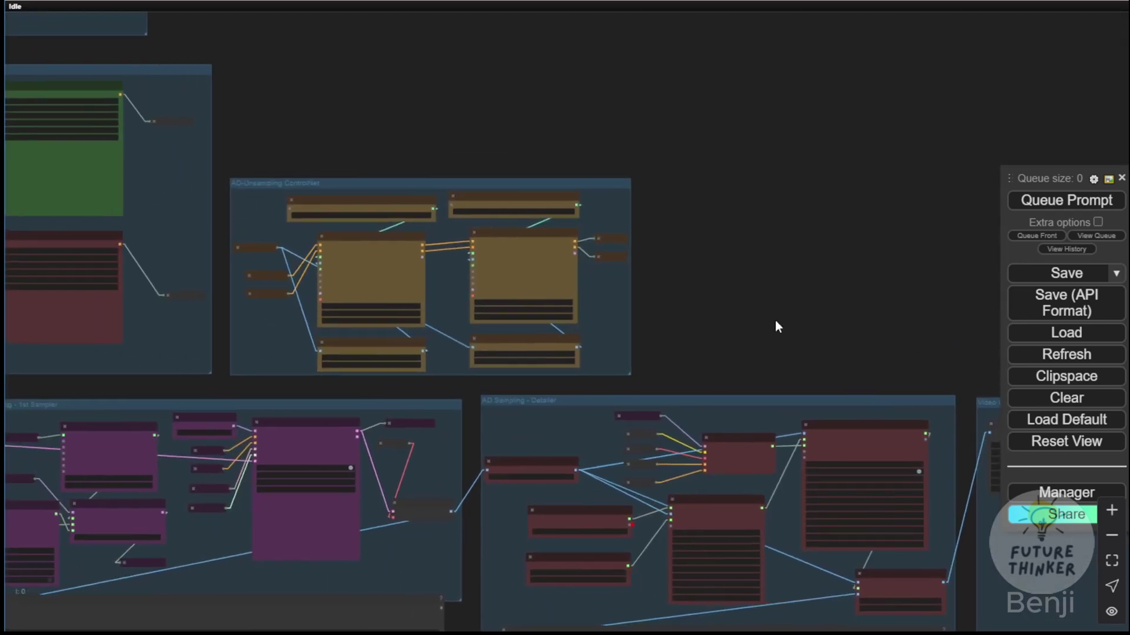
left_click_drag(416, 168, 965, 526)
scroll(285, 306, "down", 4)
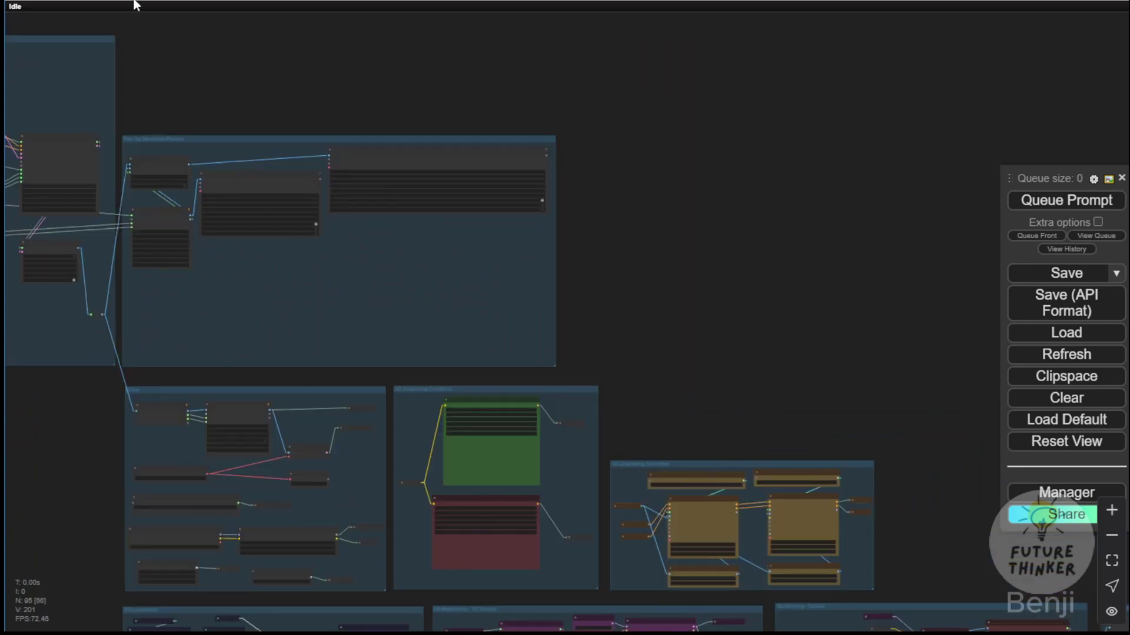
left_click_drag(287, 98, 690, 191)
scroll(308, 228, "up", 4)
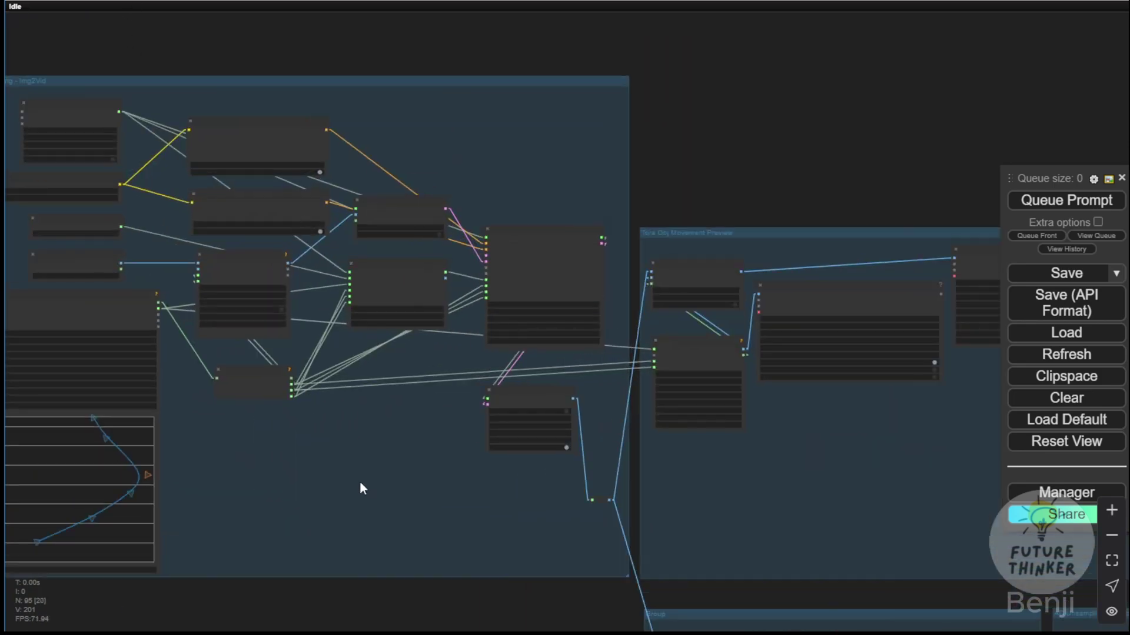
left_click_drag(360, 483, 529, 509)
scroll(347, 419, "up", 6)
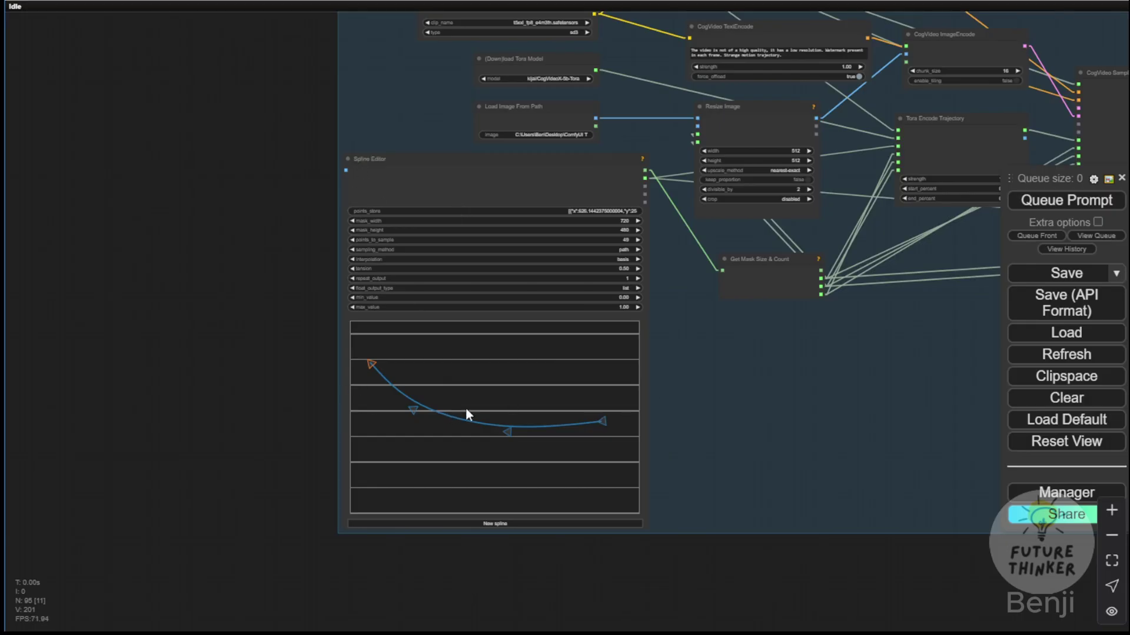
left_click(603, 431)
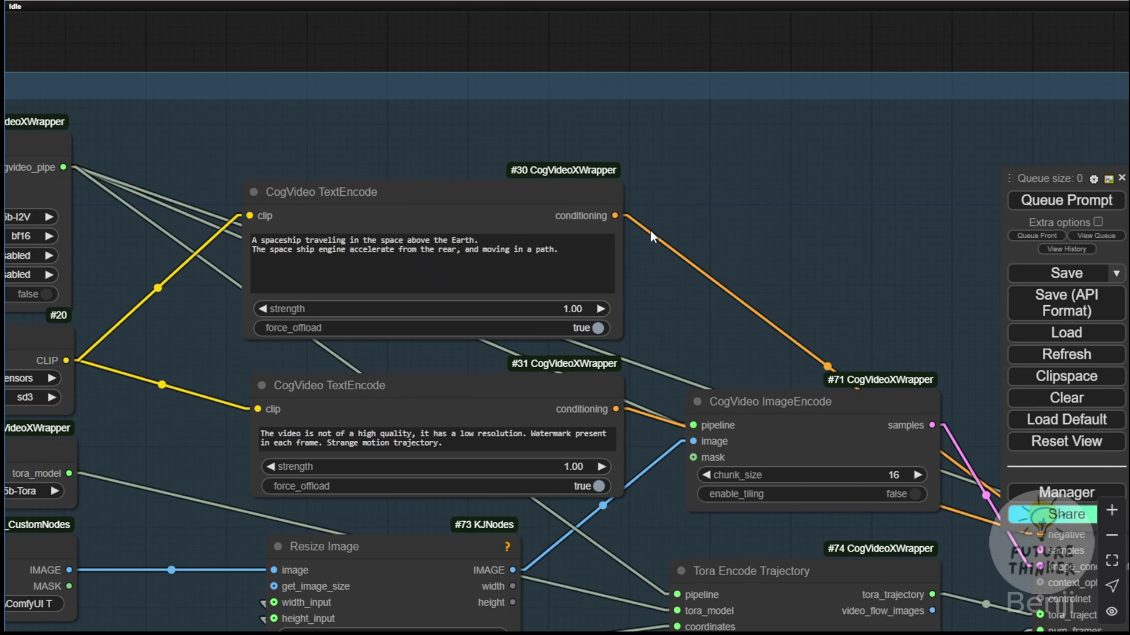
left_click_drag(279, 240, 288, 242)
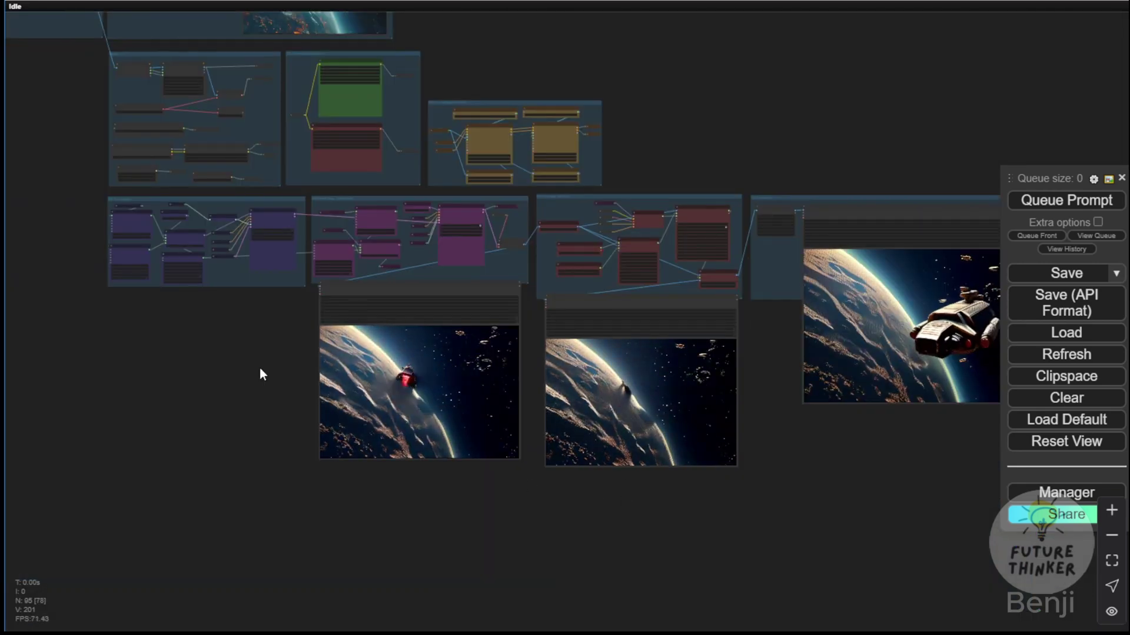
Slightly enlarge the Video Combine previews below the 1st Sampler and Detailer groups, nudging the 1st Sampler's one away from the other.
scroll(456, 388, "up", 3)
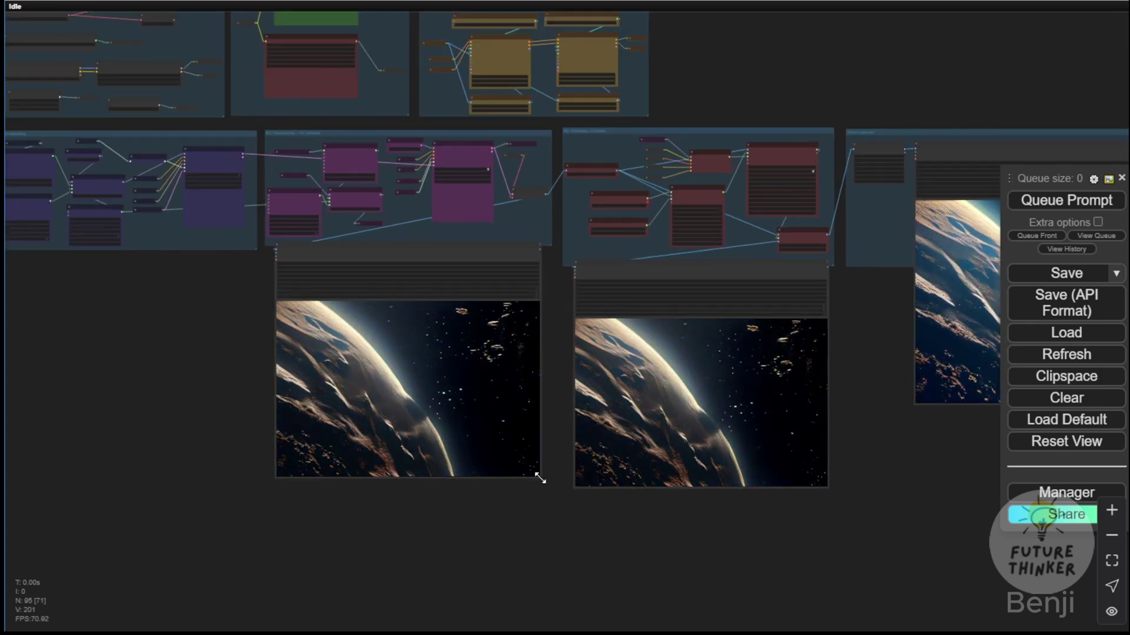
left_click_drag(540, 478, 559, 491)
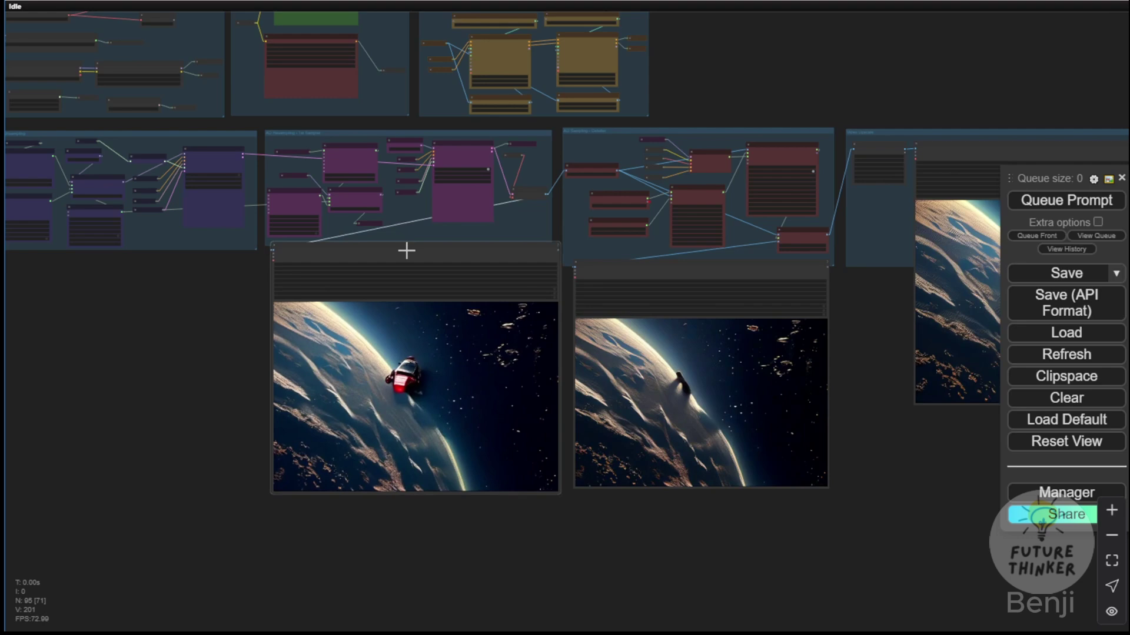
left_click_drag(406, 251, 401, 250)
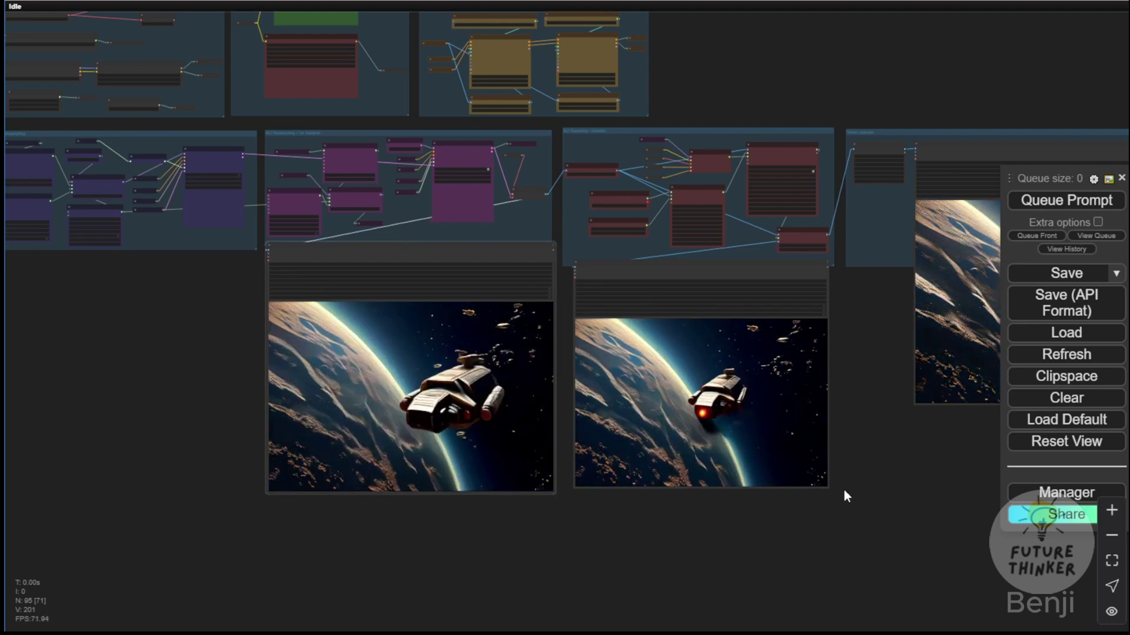
left_click_drag(825, 487, 841, 493)
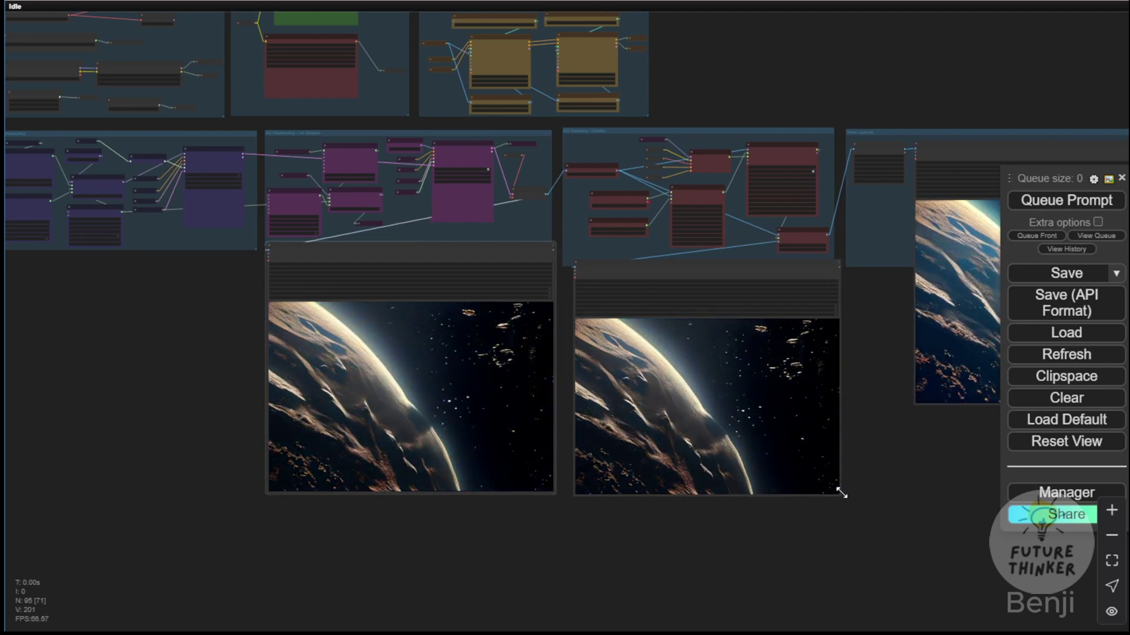
Compare the Detailer's spaceship video with the upscaled result and inspect the CR Upscale Image settings.
scroll(853, 474, "up", 5)
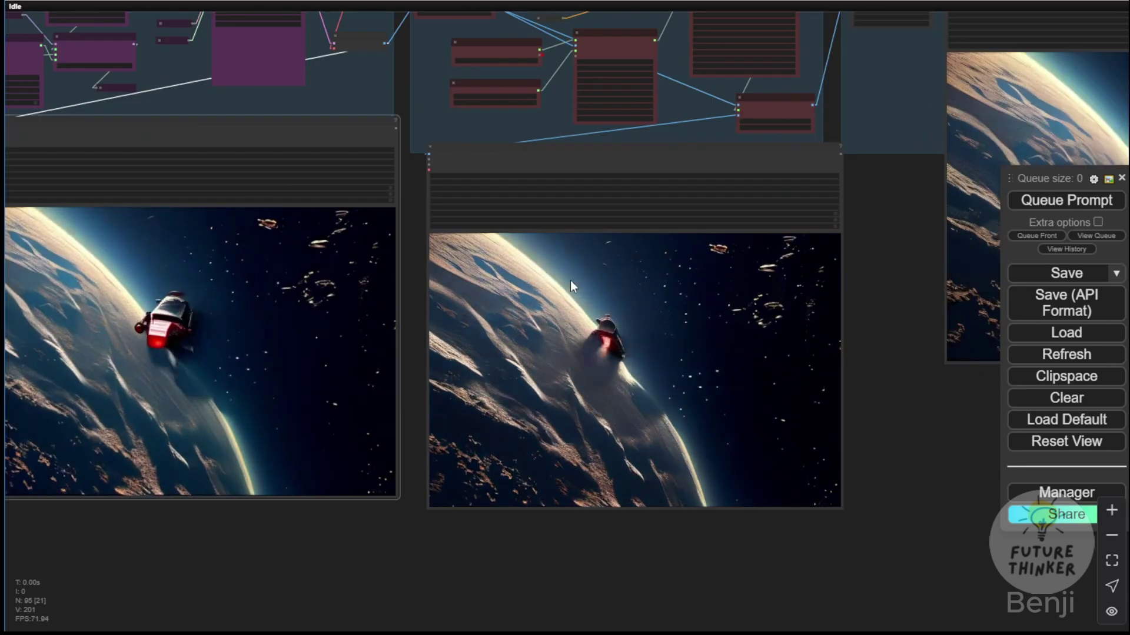
left_click_drag(593, 200, 582, 210)
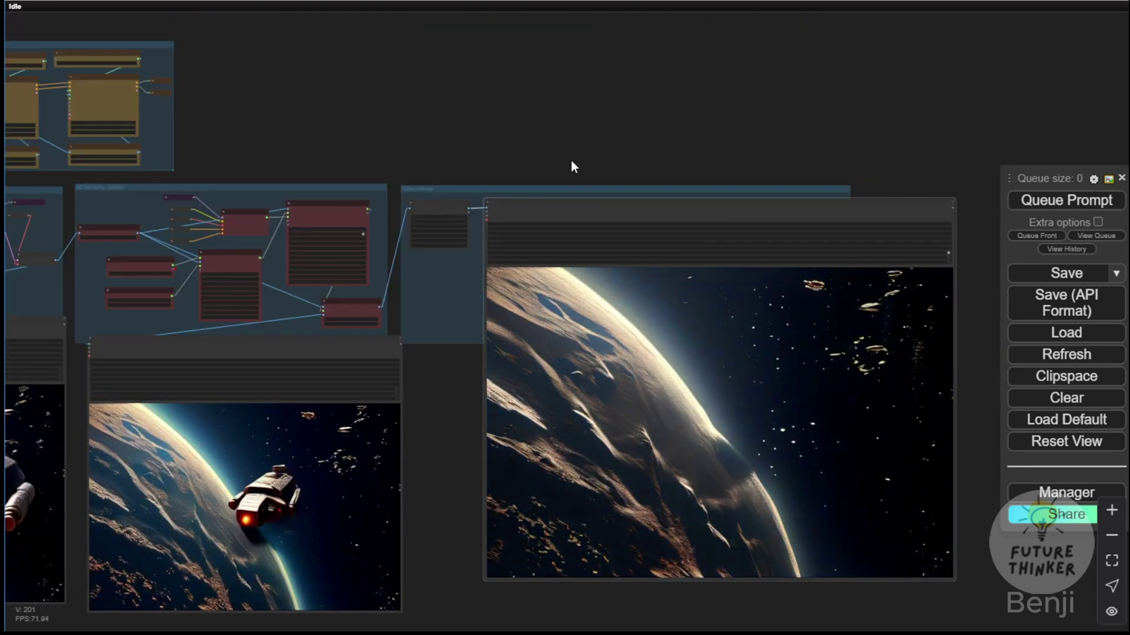
left_click_drag(563, 136, 500, 36)
scroll(434, 197, "up", 4)
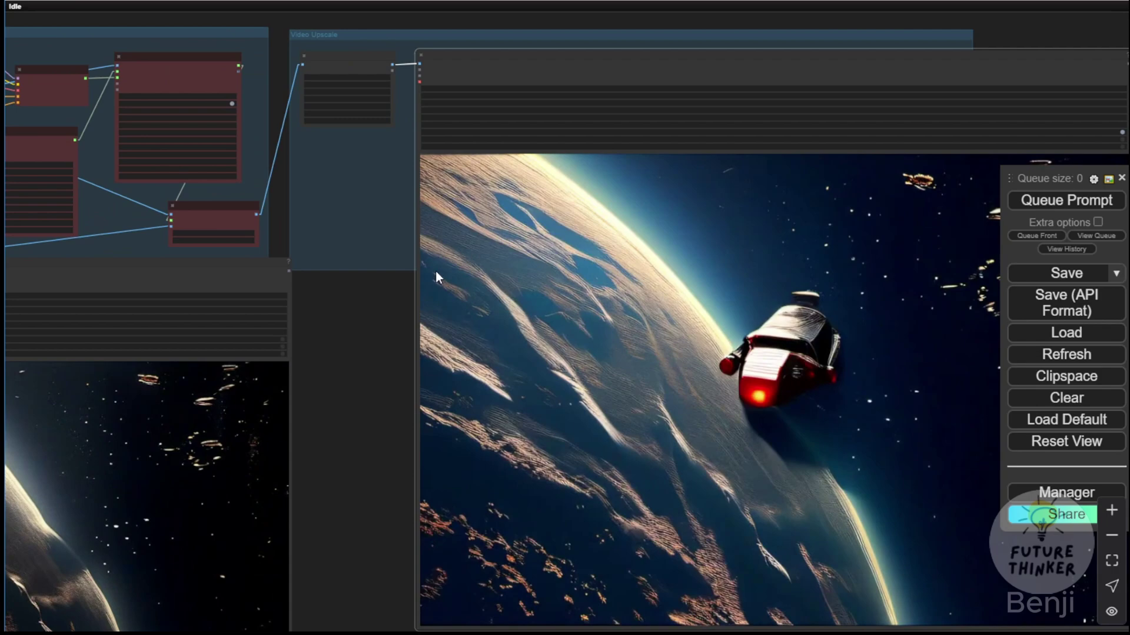
left_click_drag(356, 176, 449, 313)
scroll(414, 211, "up", 10)
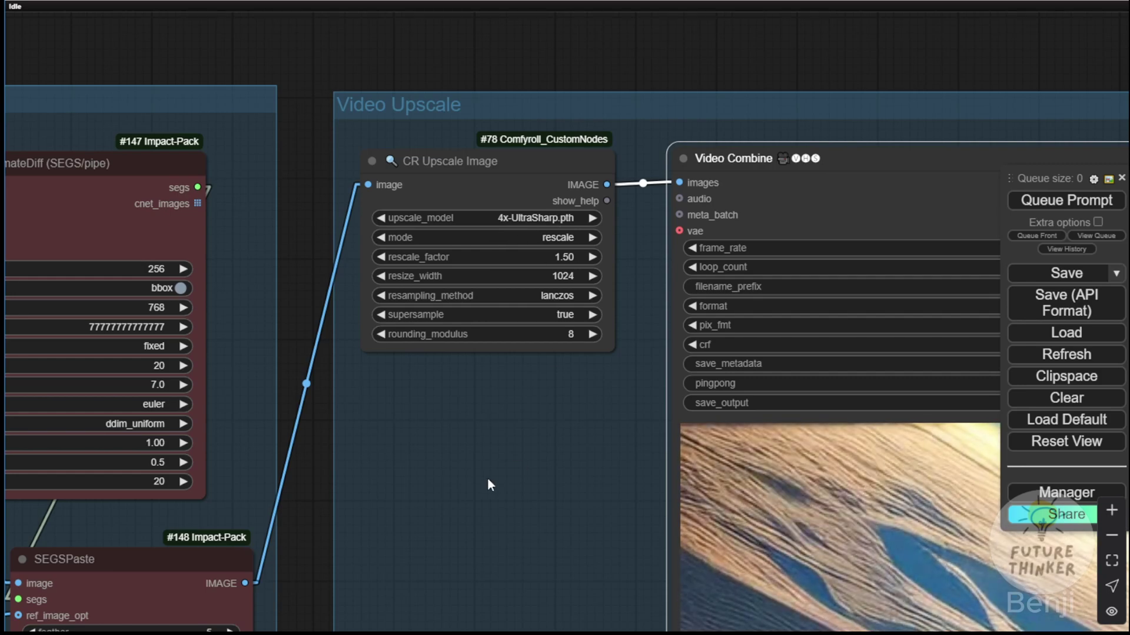
scroll(488, 478, "down", 9)
left_click_drag(586, 238, 222, 2)
scroll(316, 330, "down", 4)
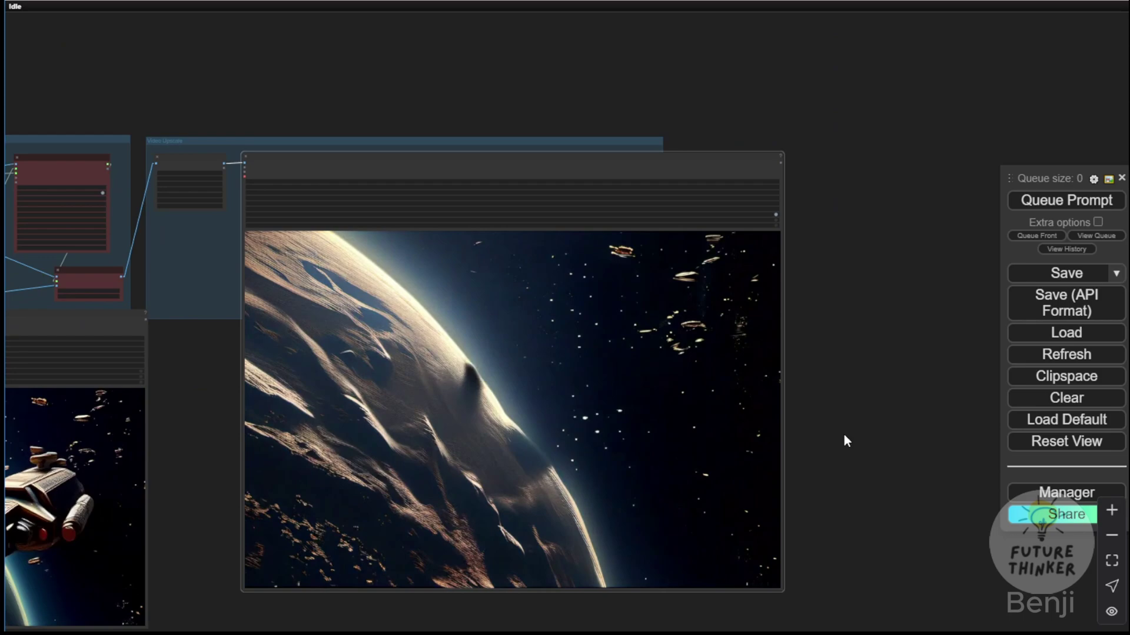
Queue the workflow for generation after checking the Tora Obj Movement Preview group.
scroll(839, 433, "down", 4)
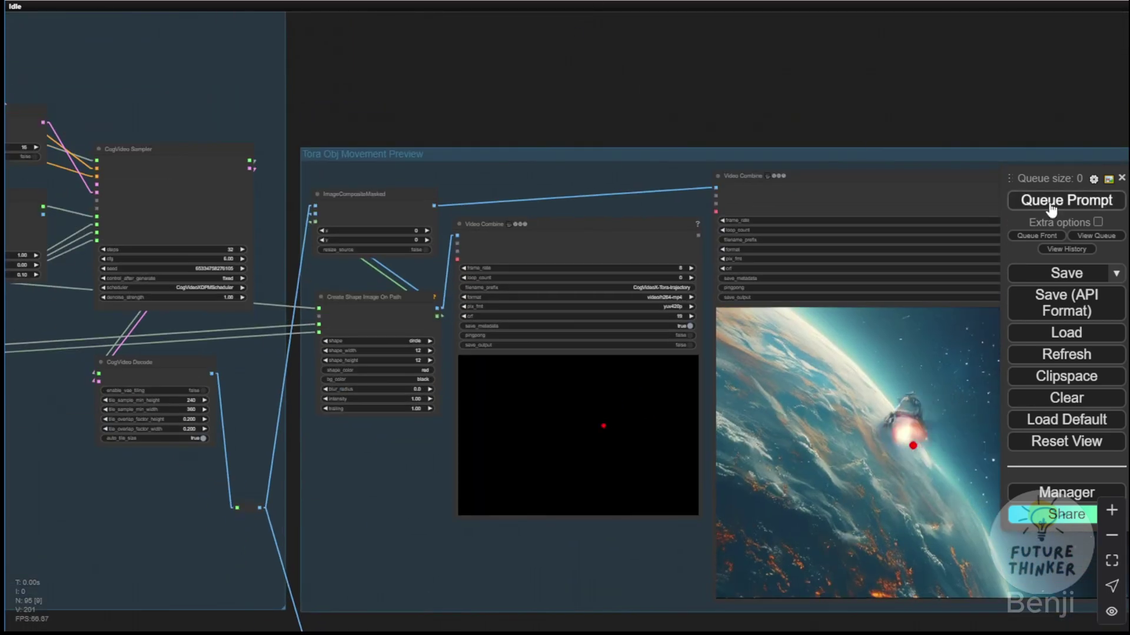
left_click(1081, 203)
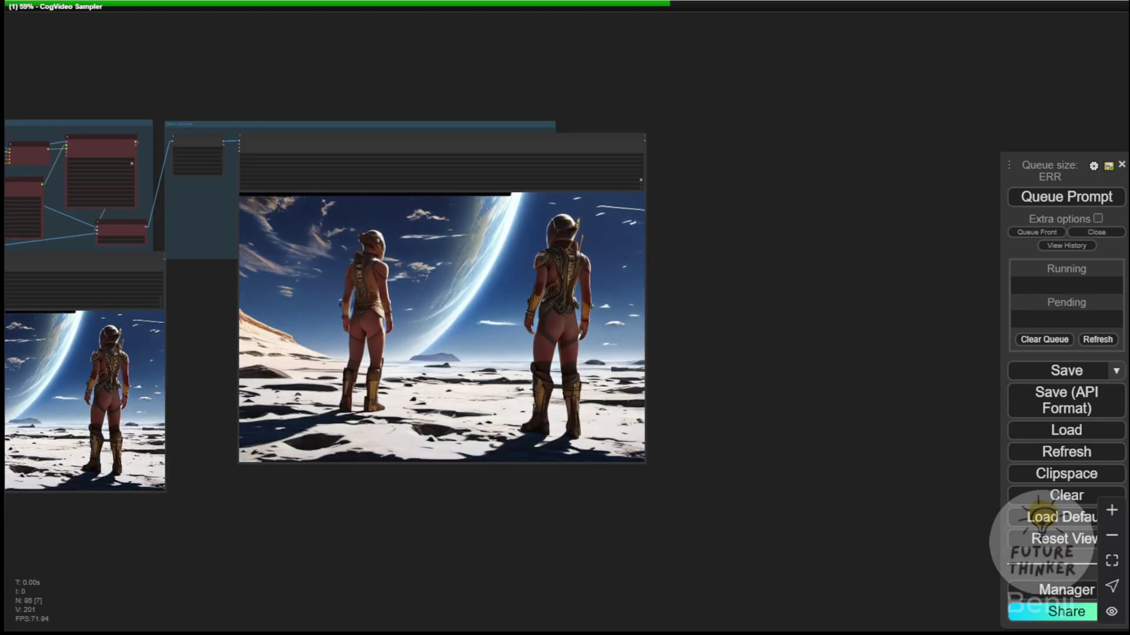
Compare the CogVideoX-Tora astronaut video with its 1st Sampler, Detailer and upscaled versions.
scroll(454, 274, "up", 4)
scroll(451, 272, "down", 1)
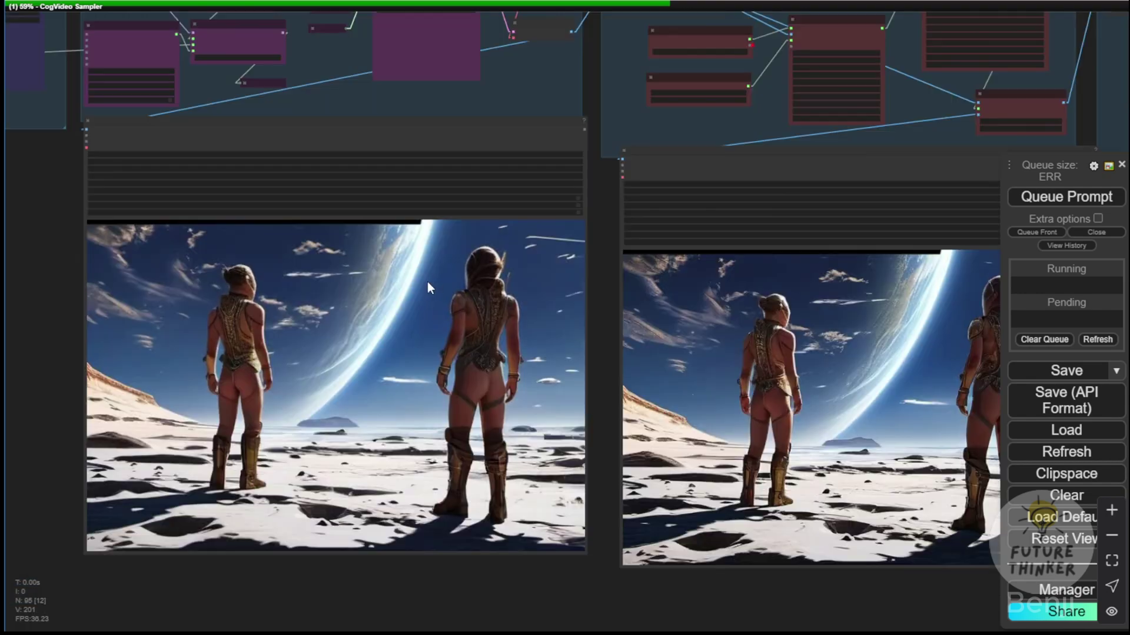
scroll(427, 281, "down", 3)
left_click_drag(532, 517, 312, 518)
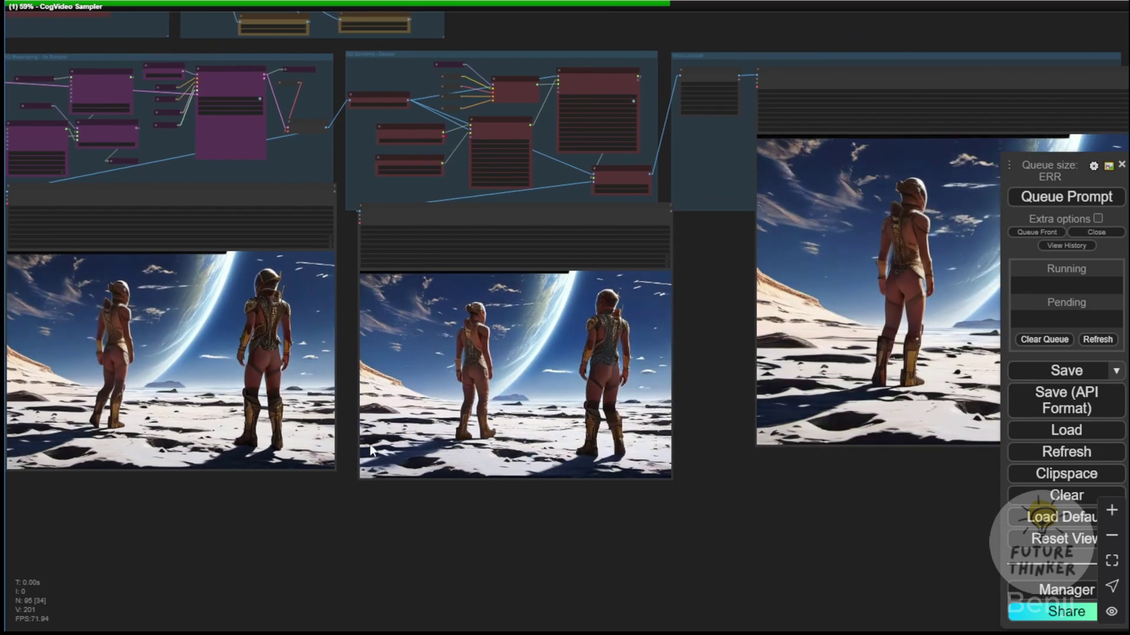
scroll(469, 337, "up", 3)
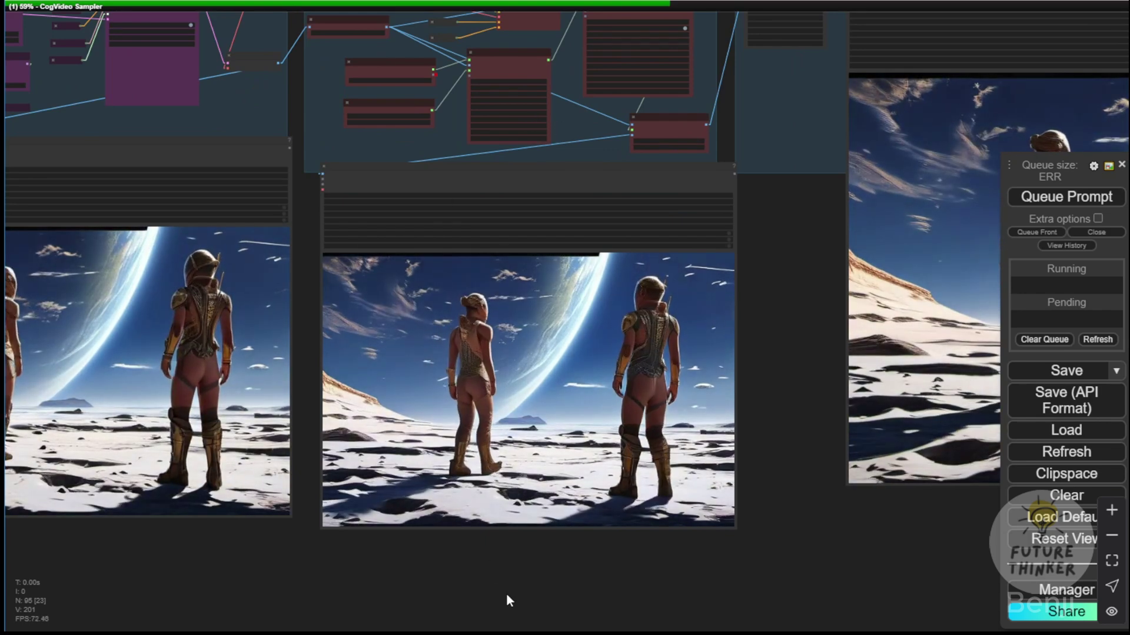
left_click_drag(479, 570, 6, 570)
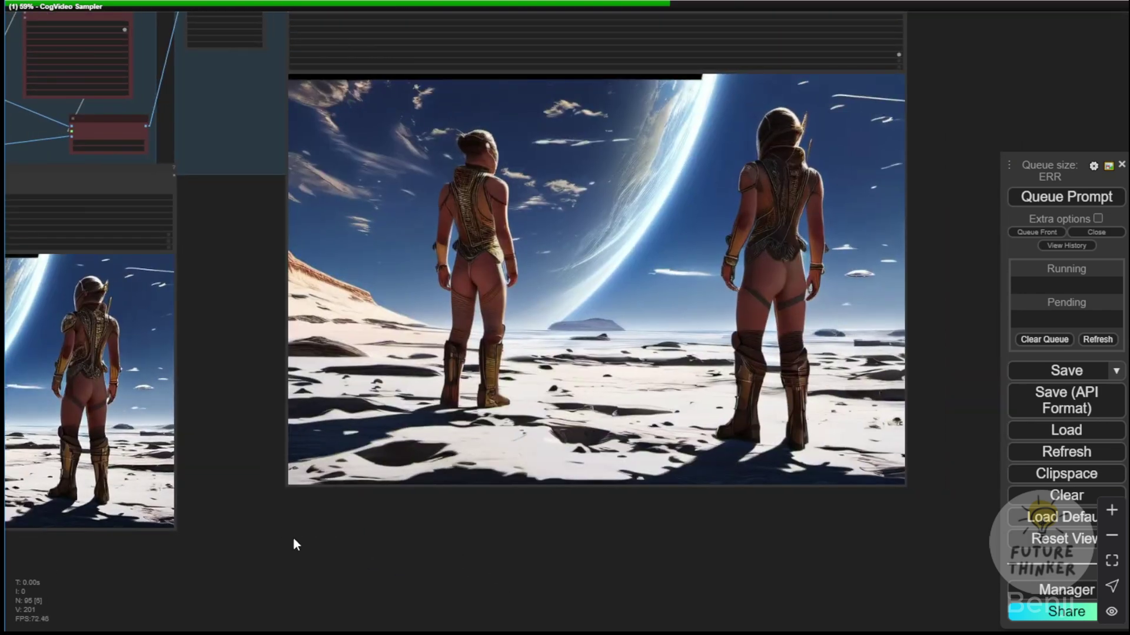
left_click_drag(400, 545, 295, 588)
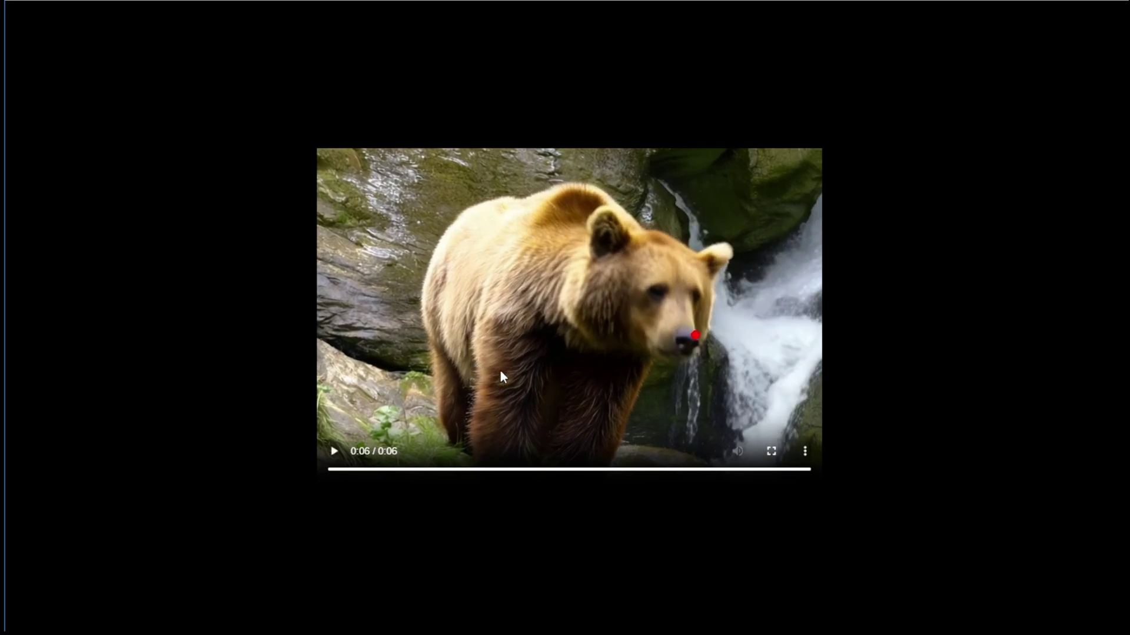
Replay the bear video to check how the bear's motion follows the red trajectory dot.
left_click(334, 450)
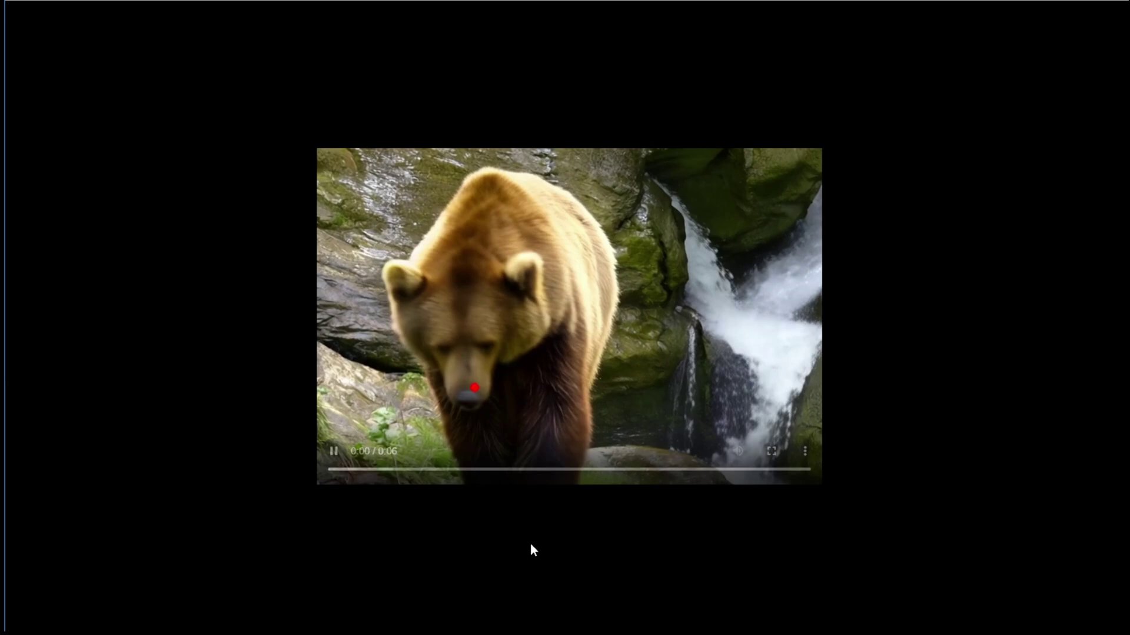